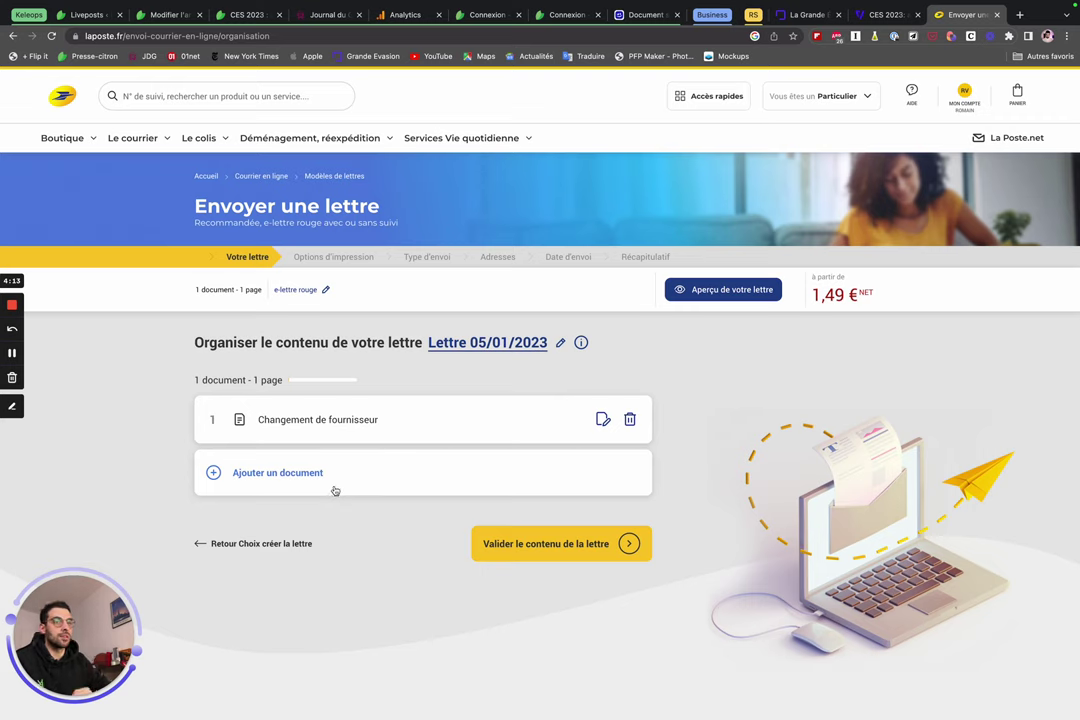
Leave the letter with no extra document and validate its content.
left_click(286, 480)
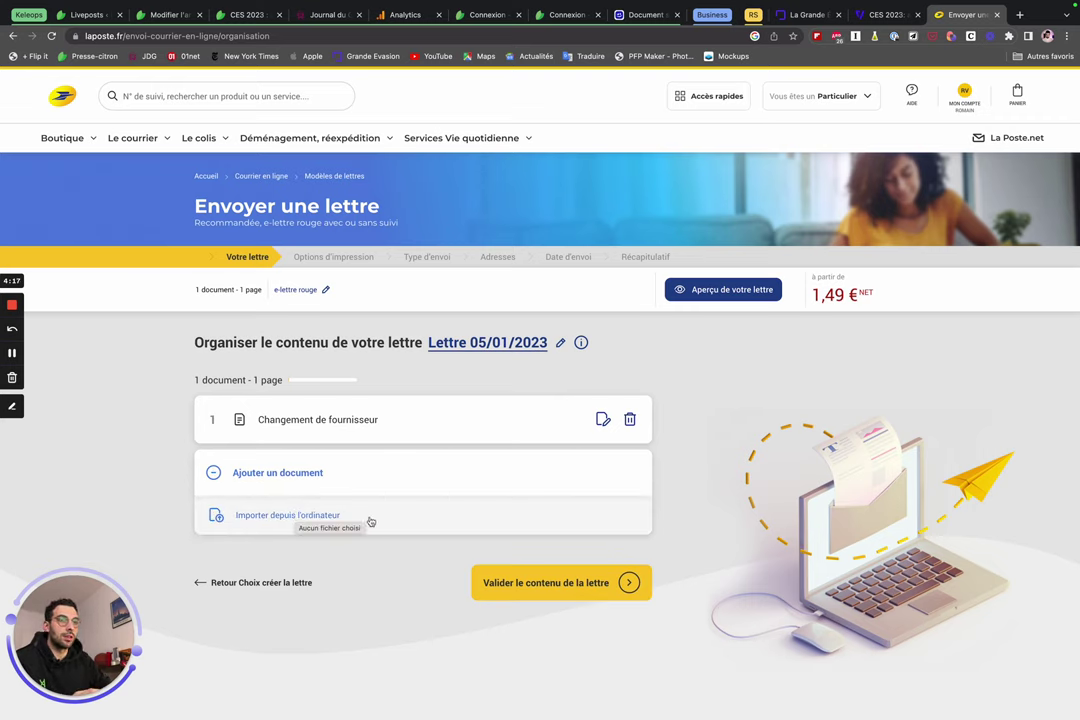
left_click(253, 472)
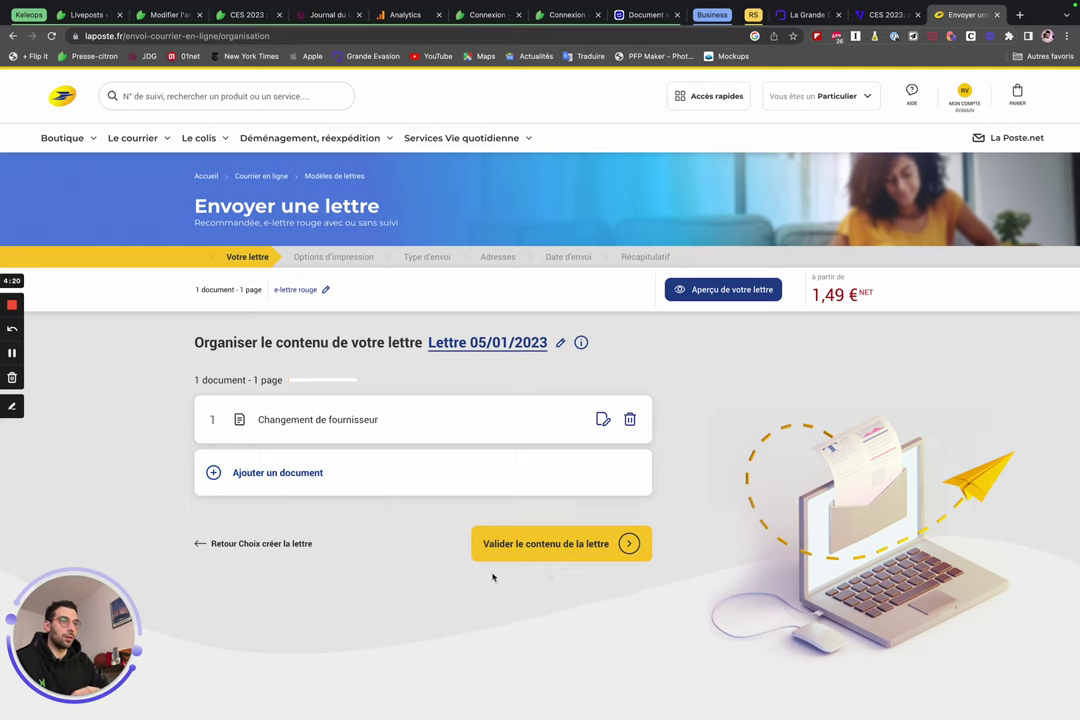
left_click(616, 556)
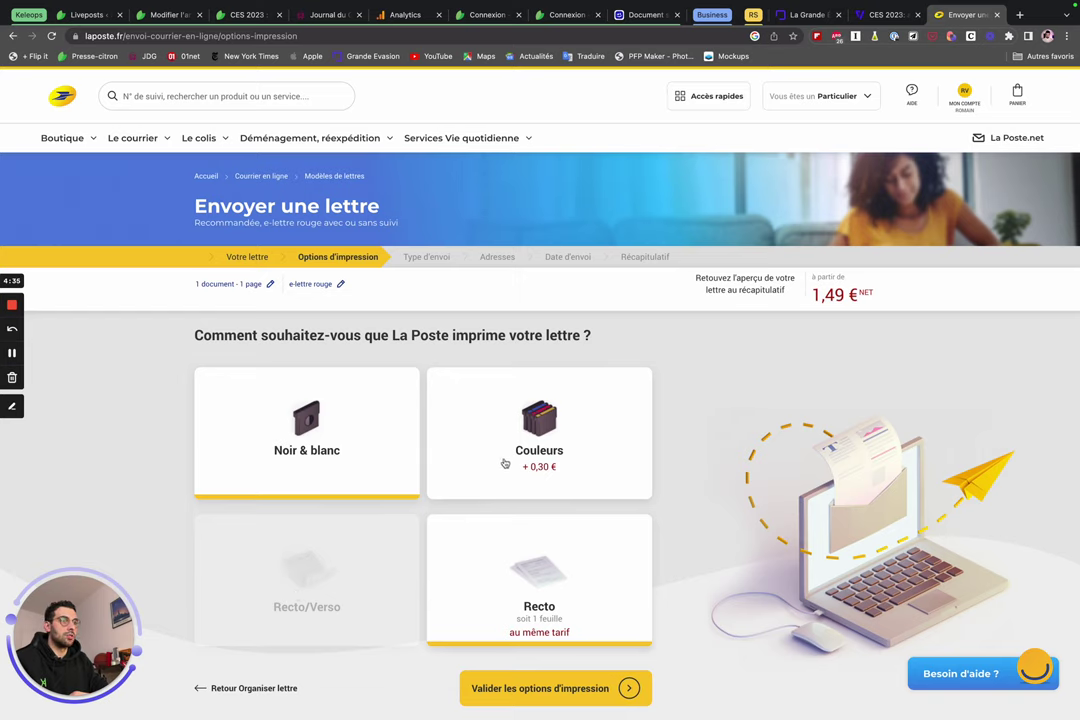
Confirm black-and-white single-sided printing, then choose plain e-lettre rouge postage at 1,49 €.
left_click(628, 688)
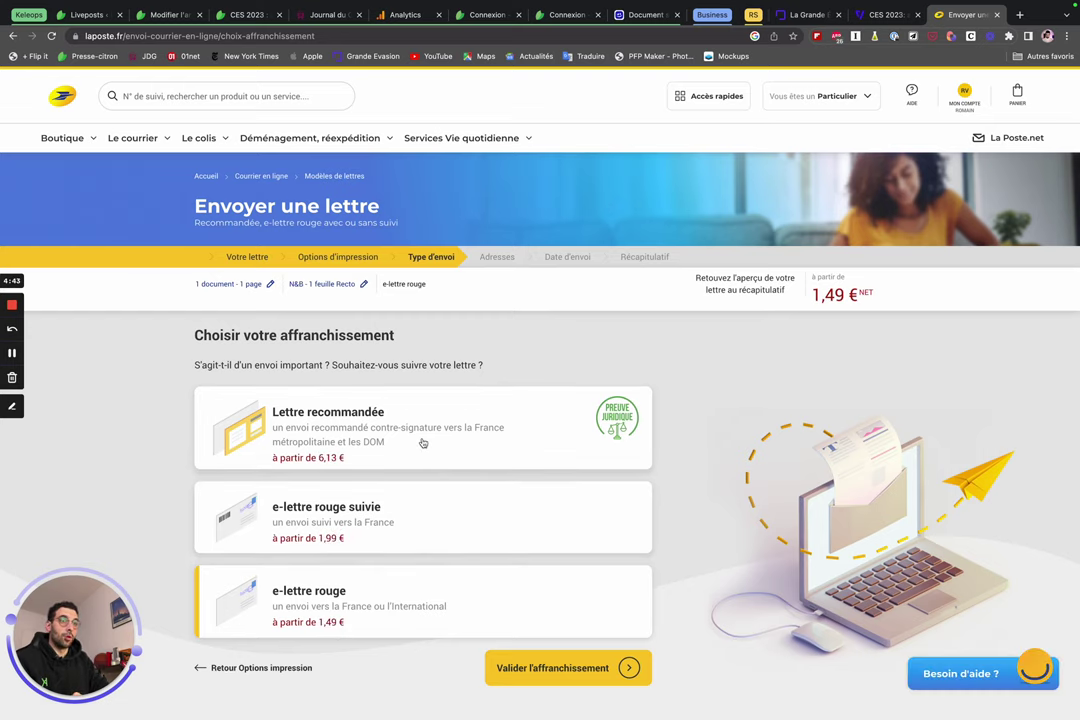
double_click(277, 459)
left_click(312, 464)
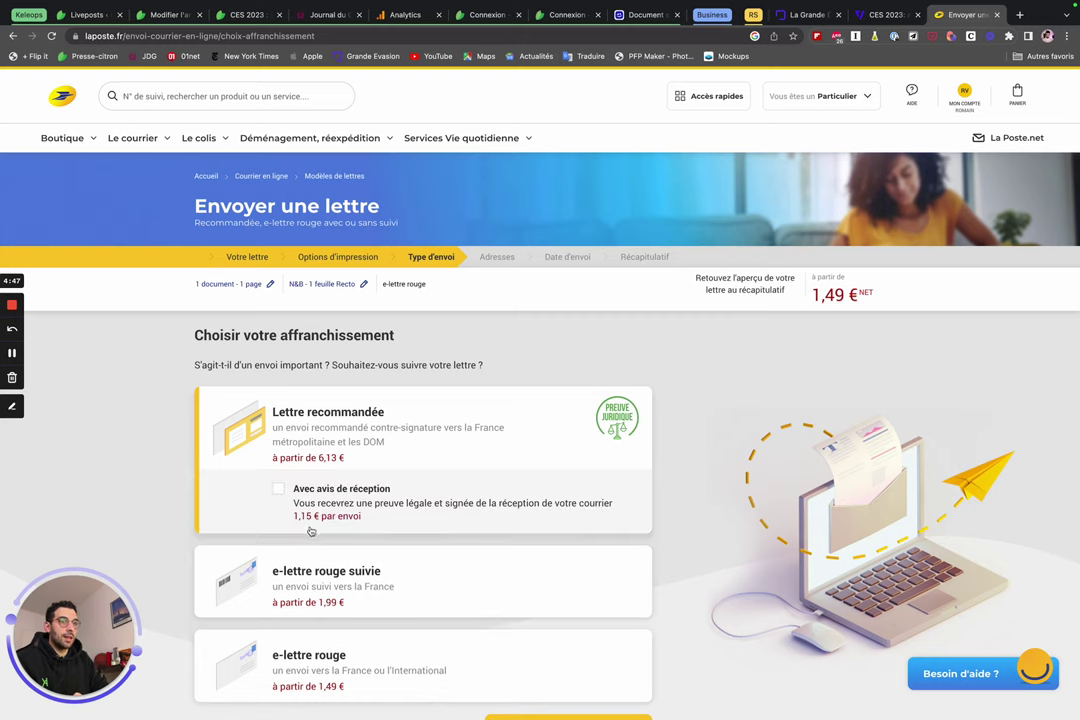
scroll(373, 539, "down", 2)
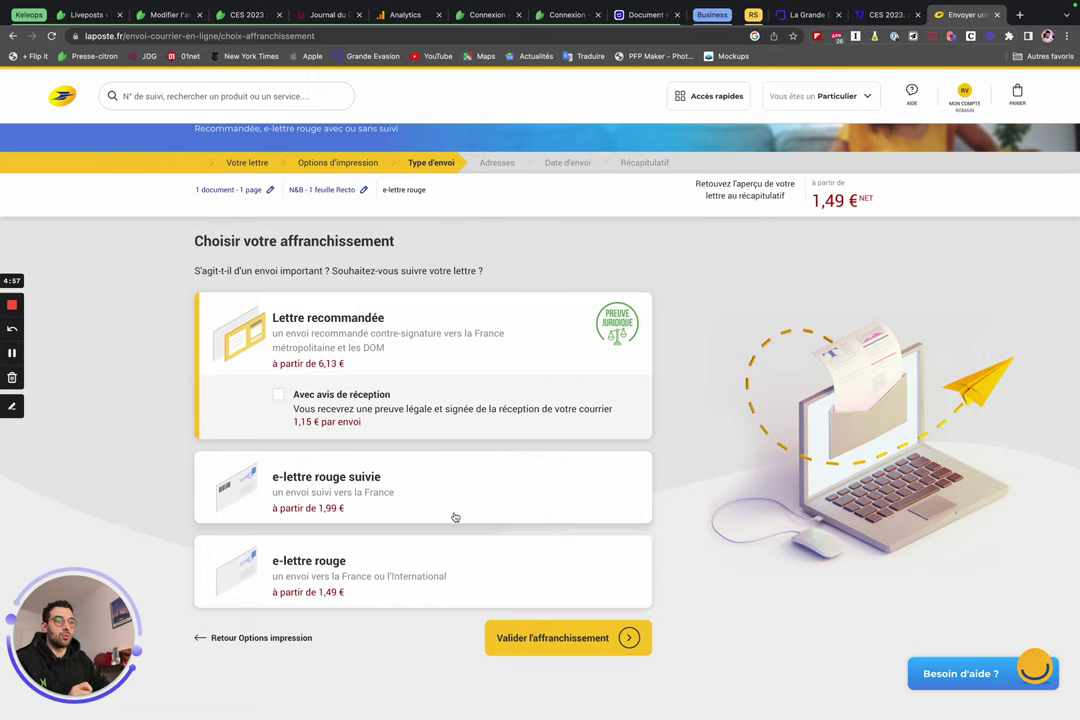
left_click(366, 580)
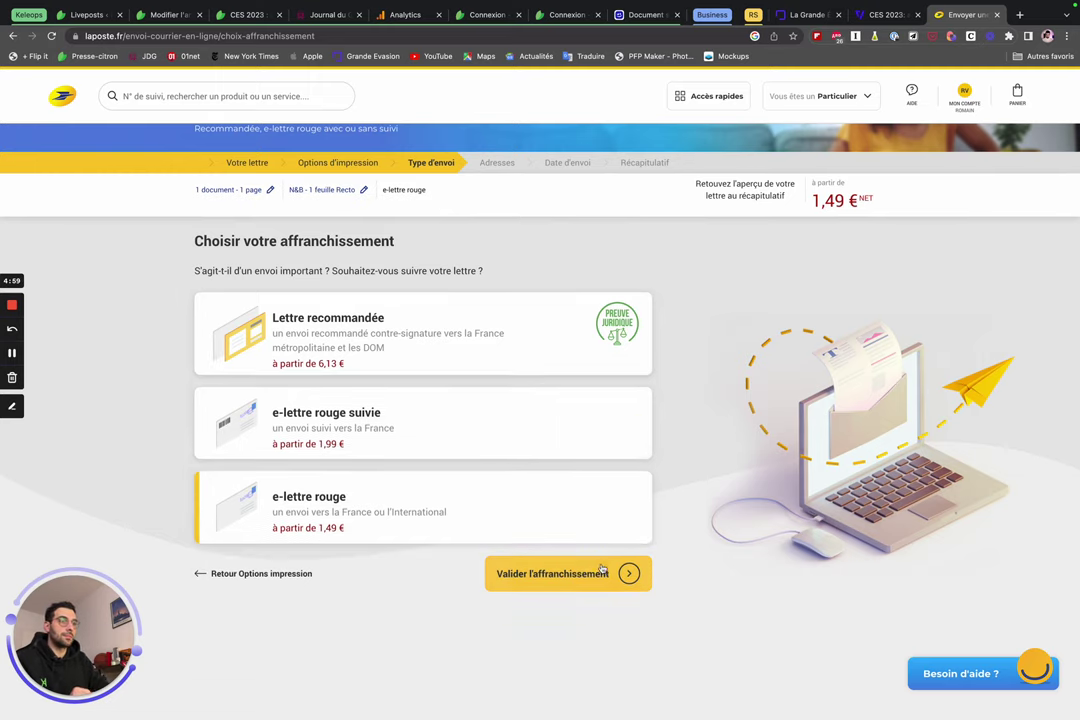
left_click(600, 571)
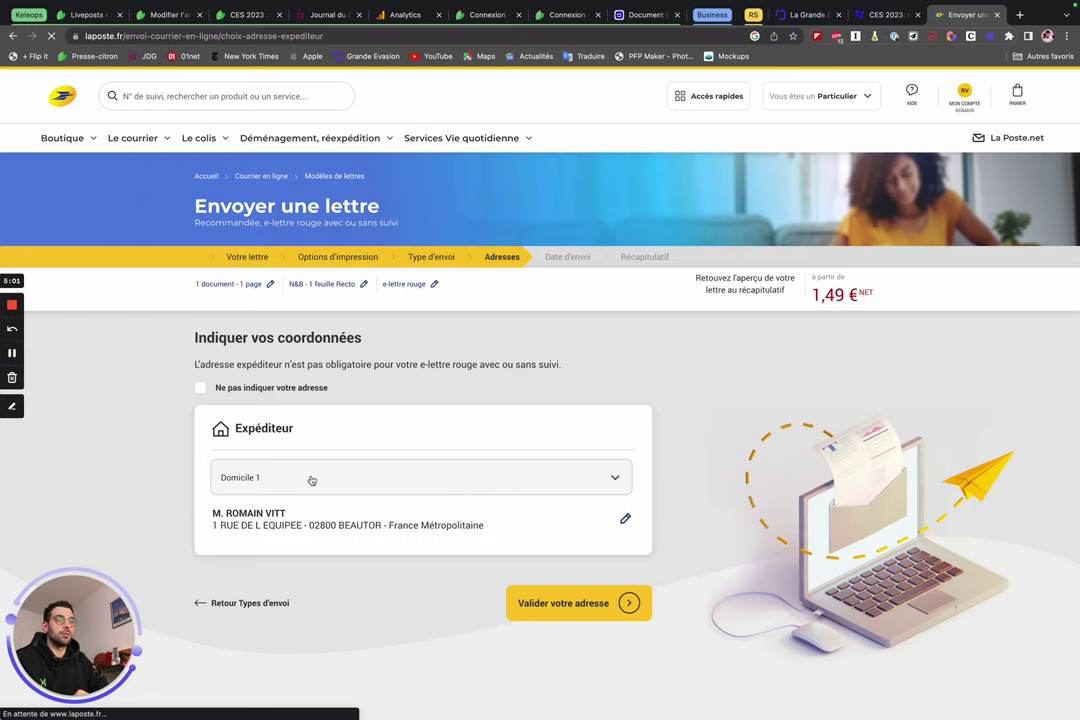
Start a new sender address with civility M. and the sender's last and first names.
left_click(296, 480)
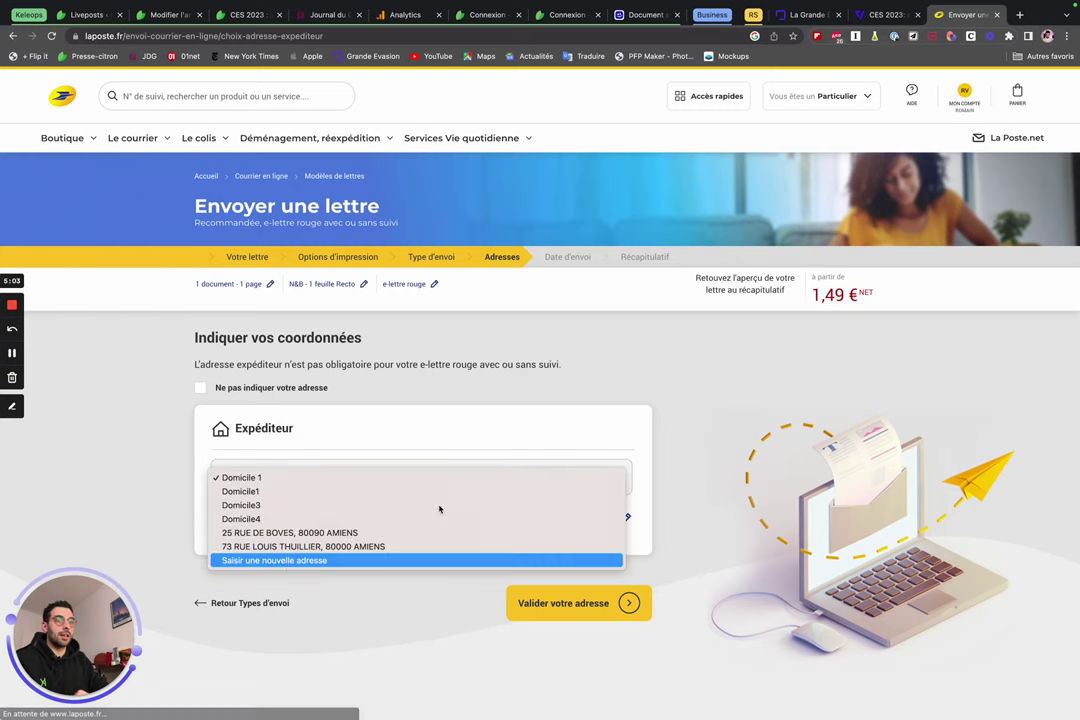
left_click(285, 562)
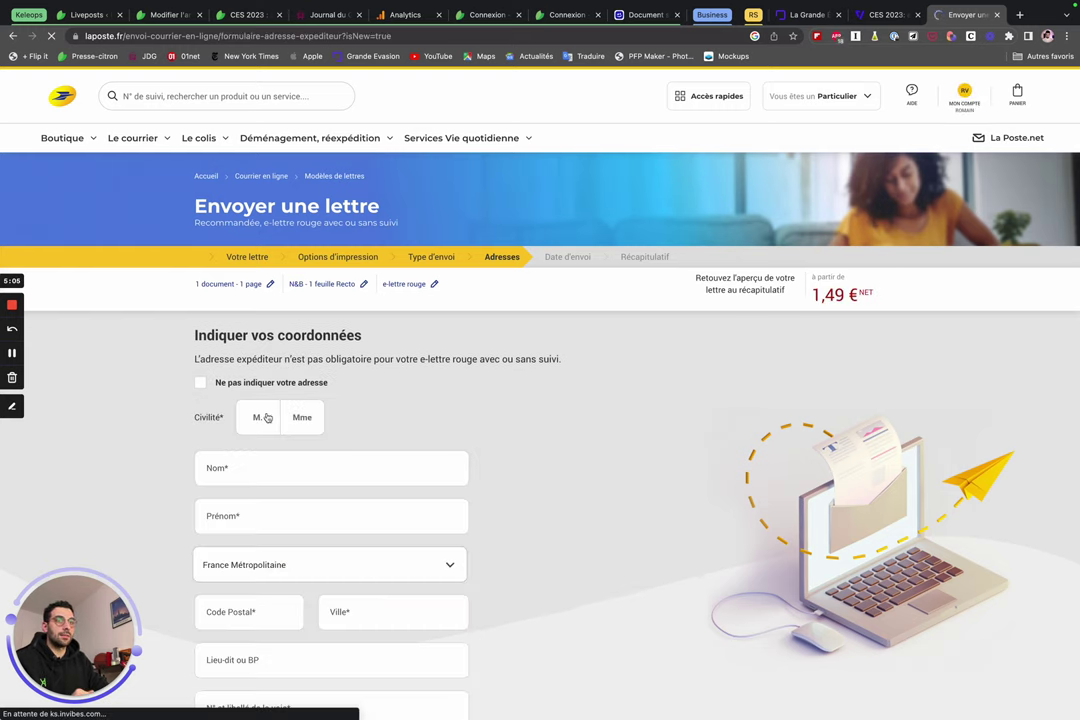
left_click(258, 417)
left_click(264, 462)
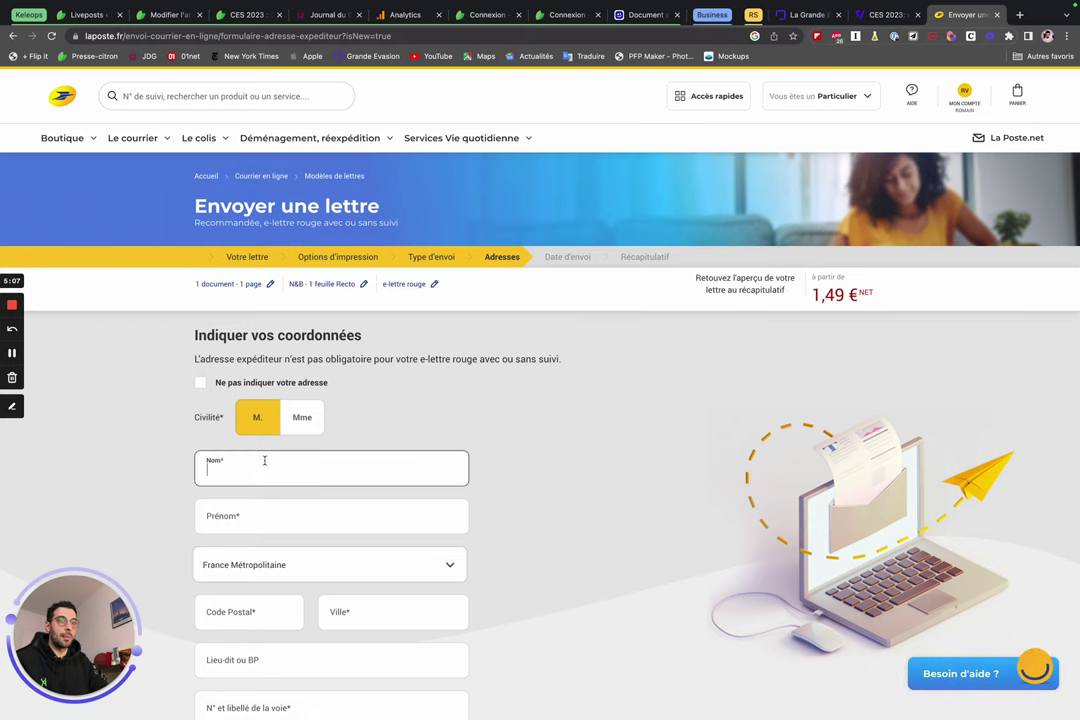
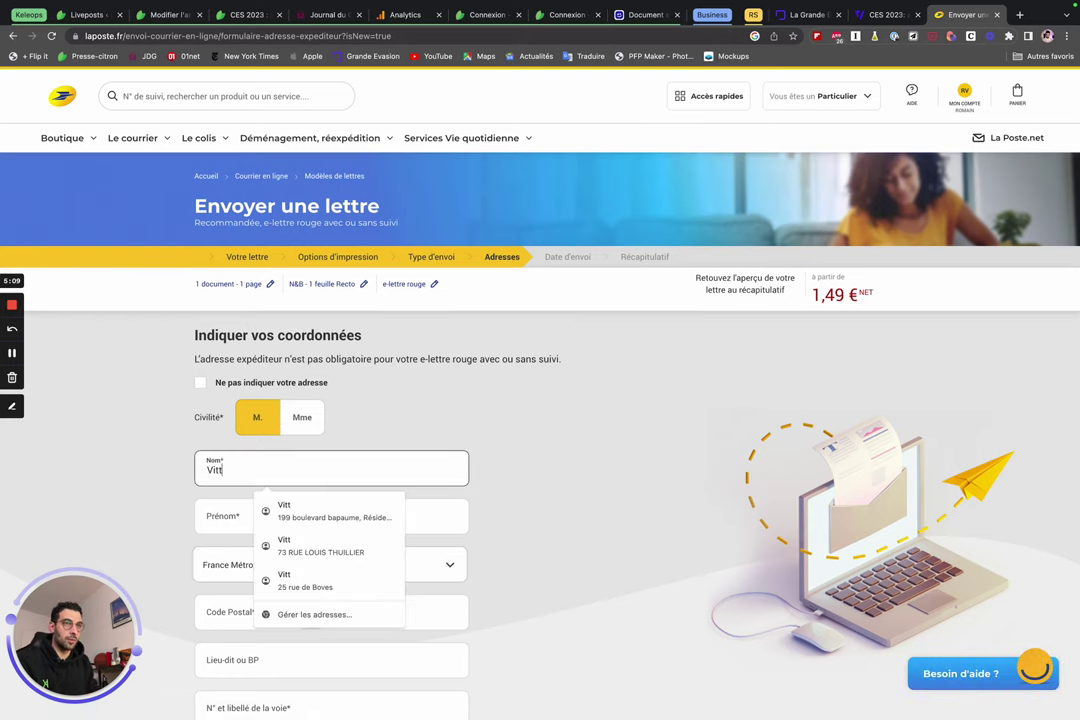
key("Tab")
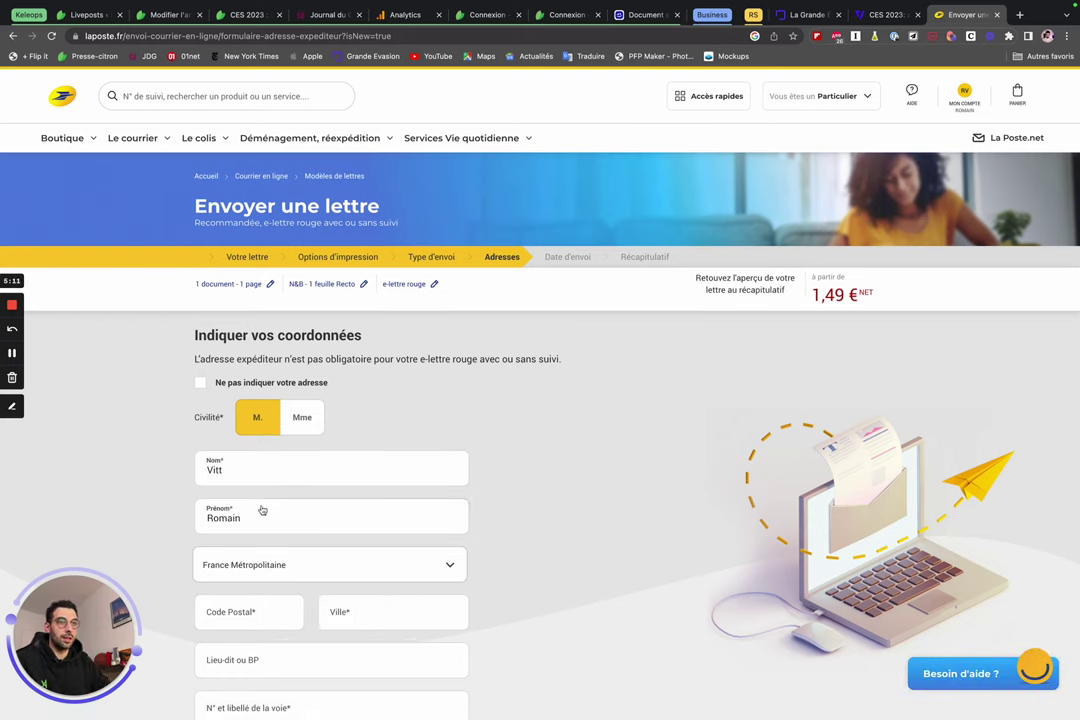
Enter the sender's postal code and city.
left_click(250, 607)
type("80000")
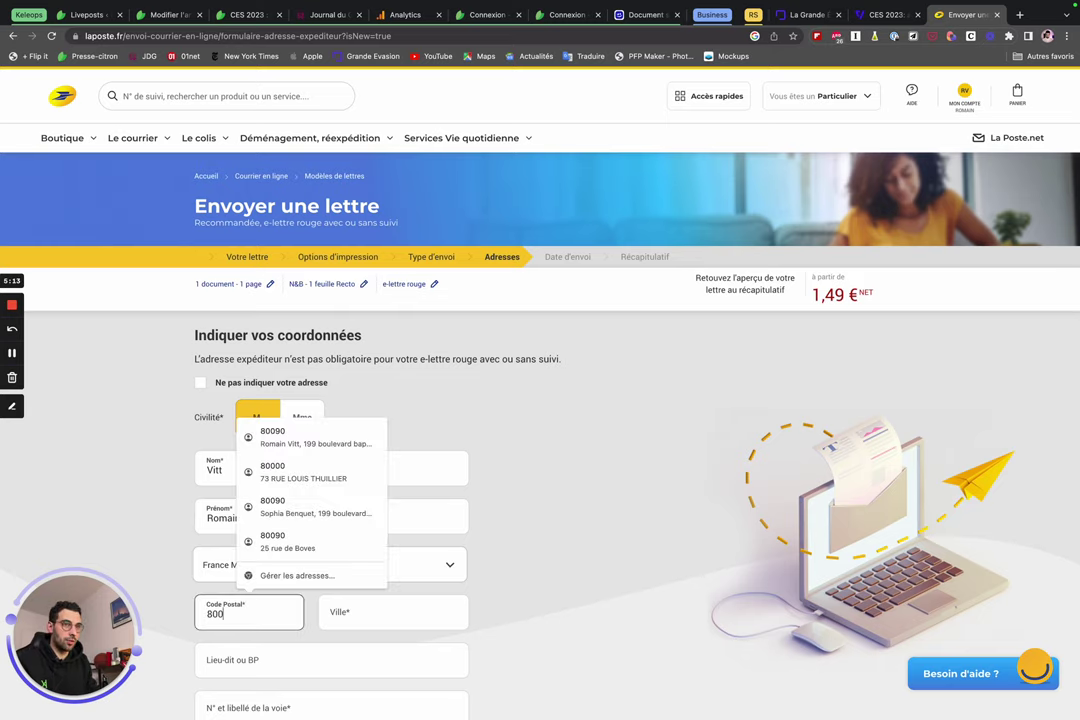
left_click(337, 612)
type("Amiens")
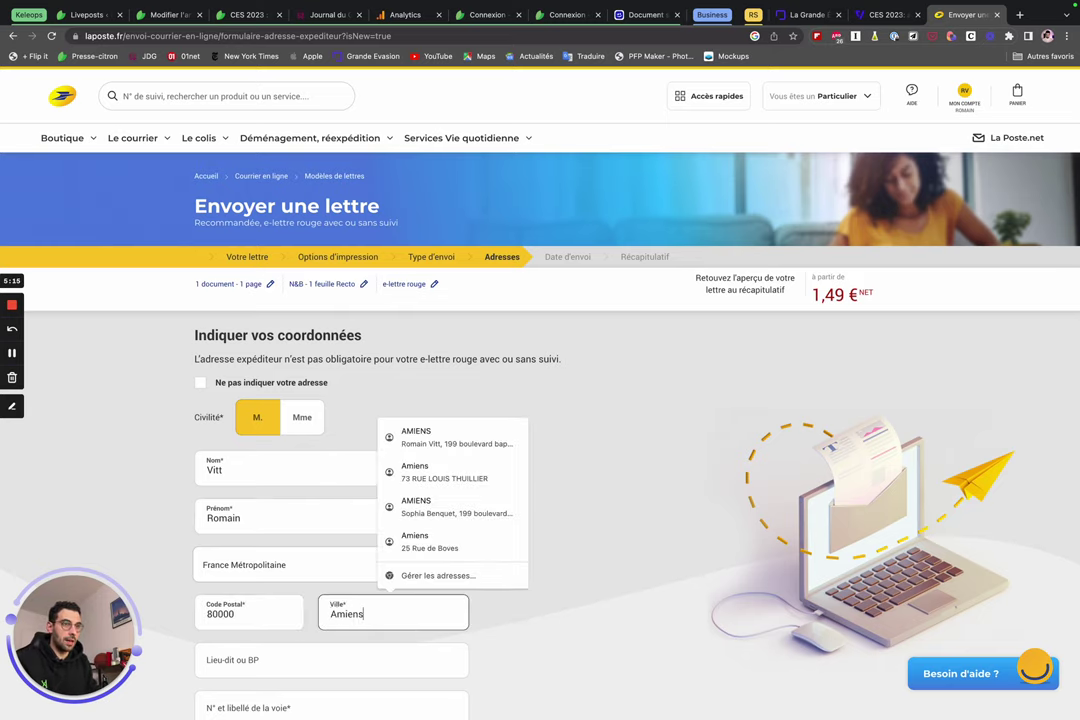
scroll(251, 571, "down", 3)
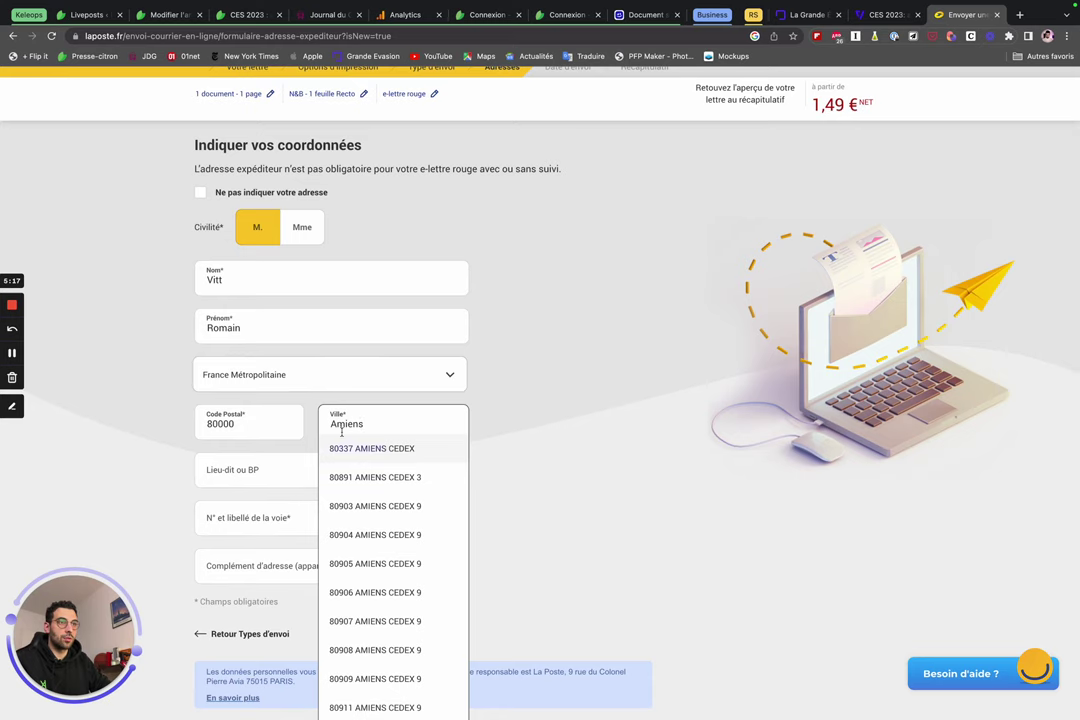
scroll(468, 504, "down", 6)
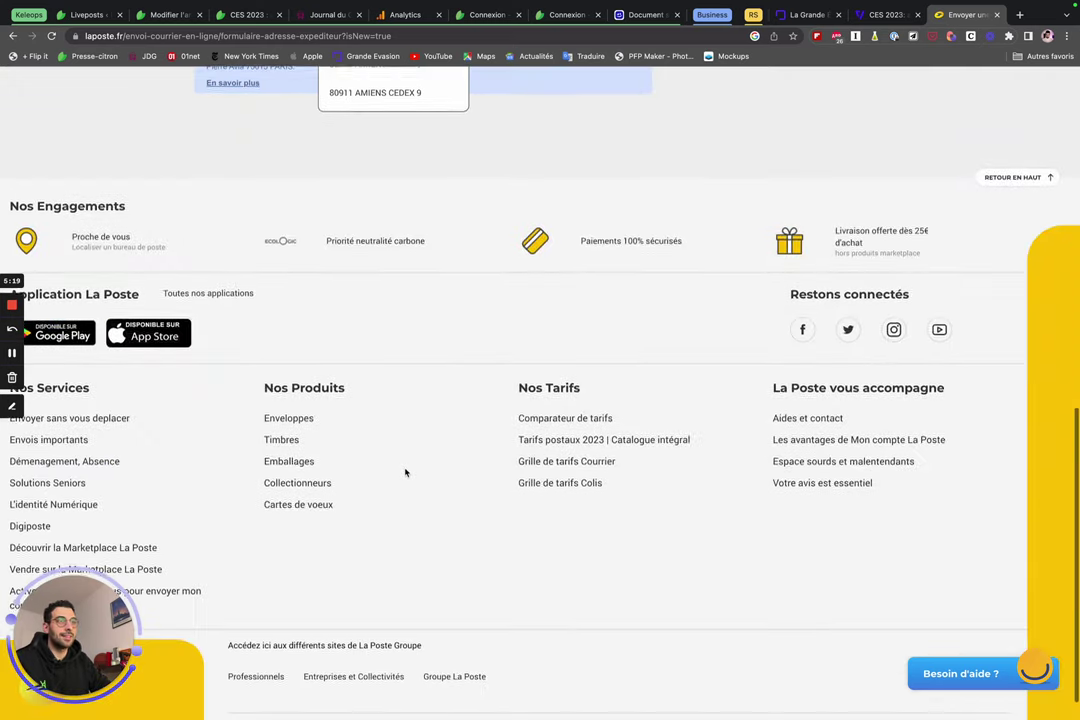
scroll(405, 473, "up", 3)
scroll(405, 473, "up", 1)
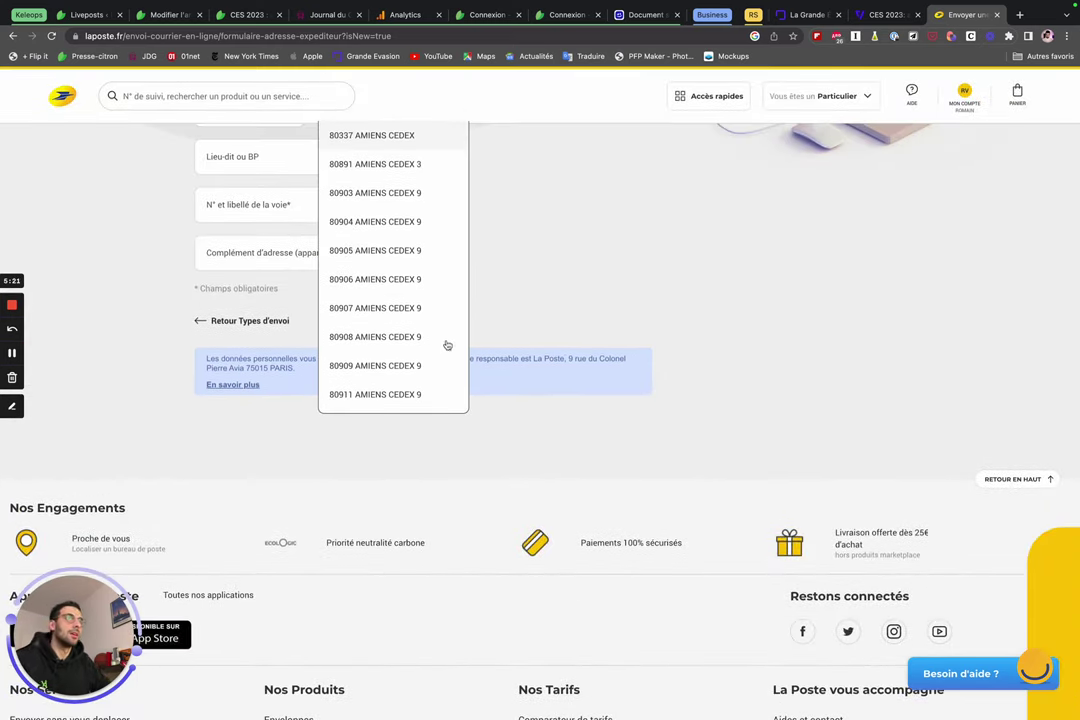
scroll(437, 323, "up", 4)
scroll(437, 323, "up", 1)
left_click(275, 450)
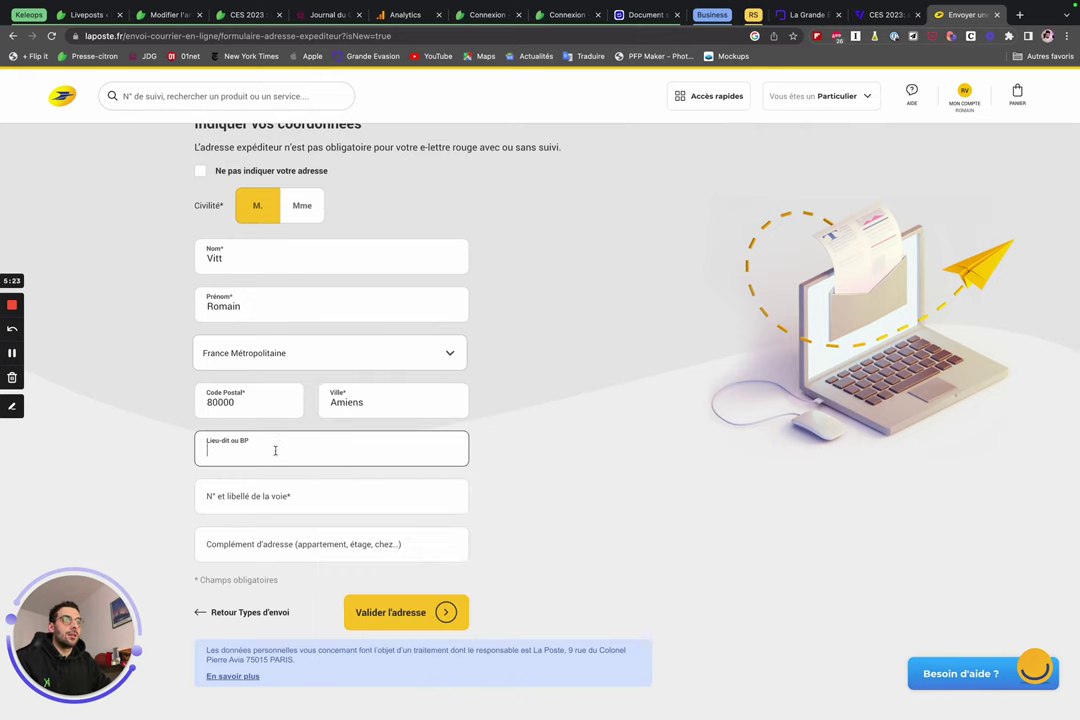
Pick the sender's street from the suggestions and validate the address.
left_click(276, 500)
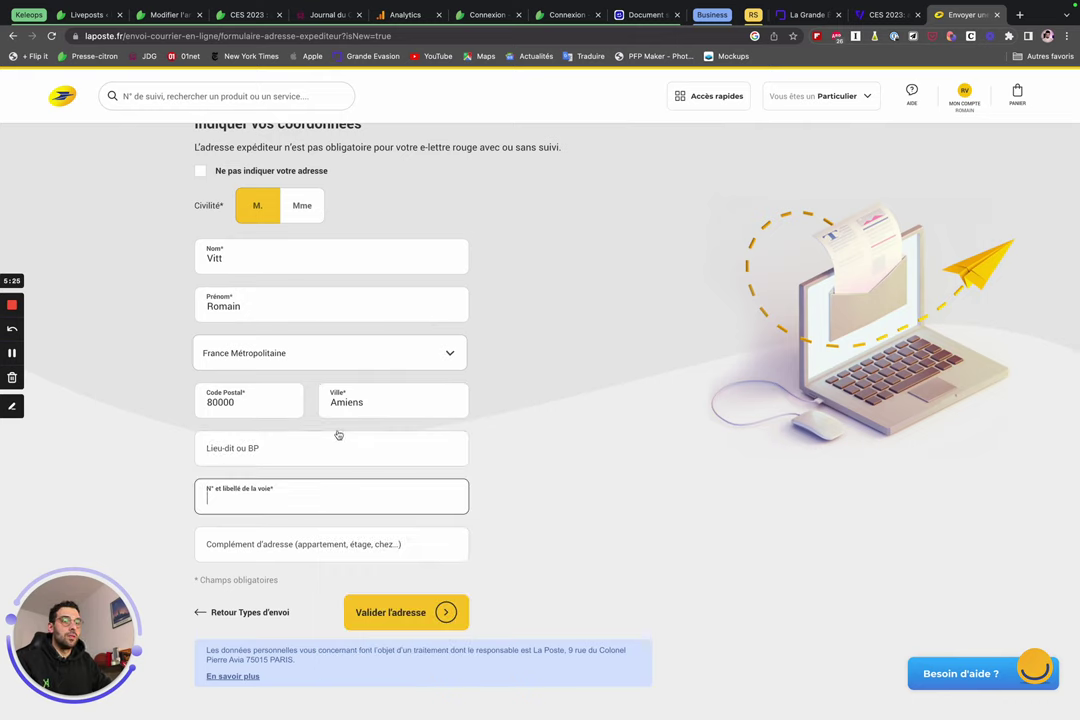
type("rue")
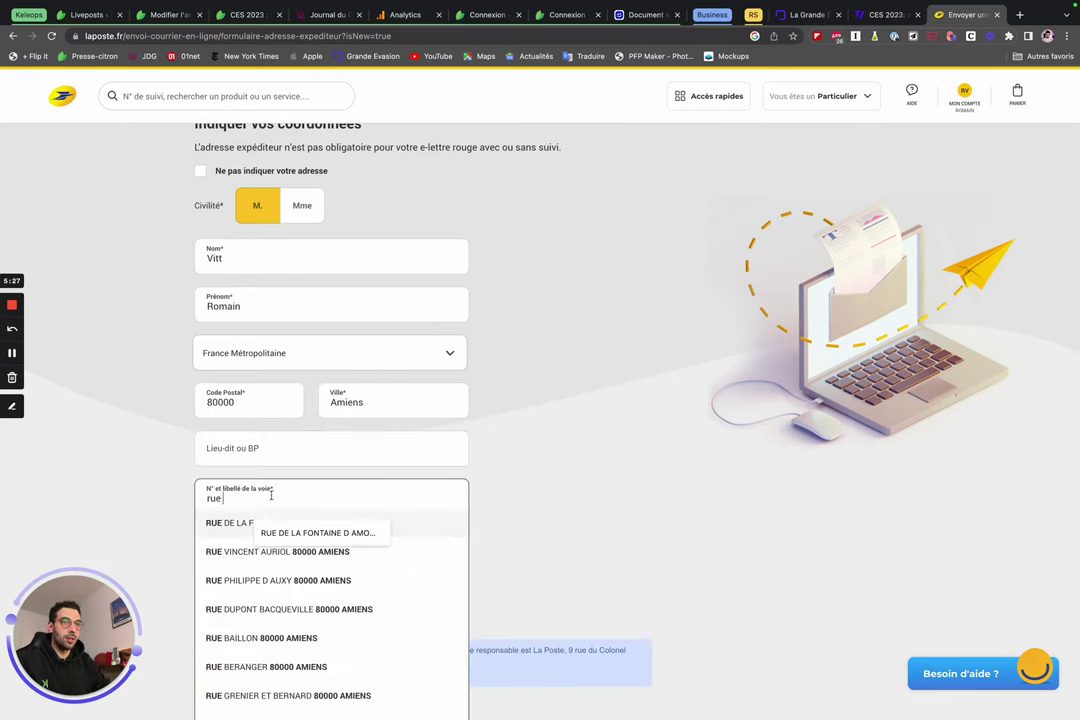
left_click(295, 522)
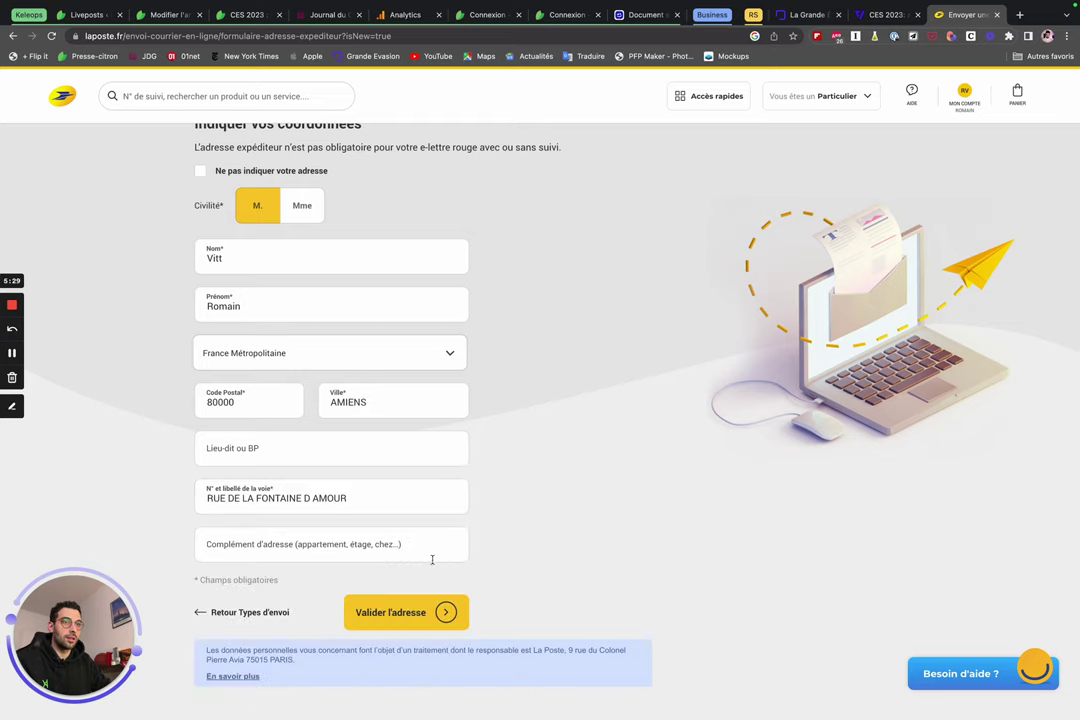
scroll(490, 538, "down", 1)
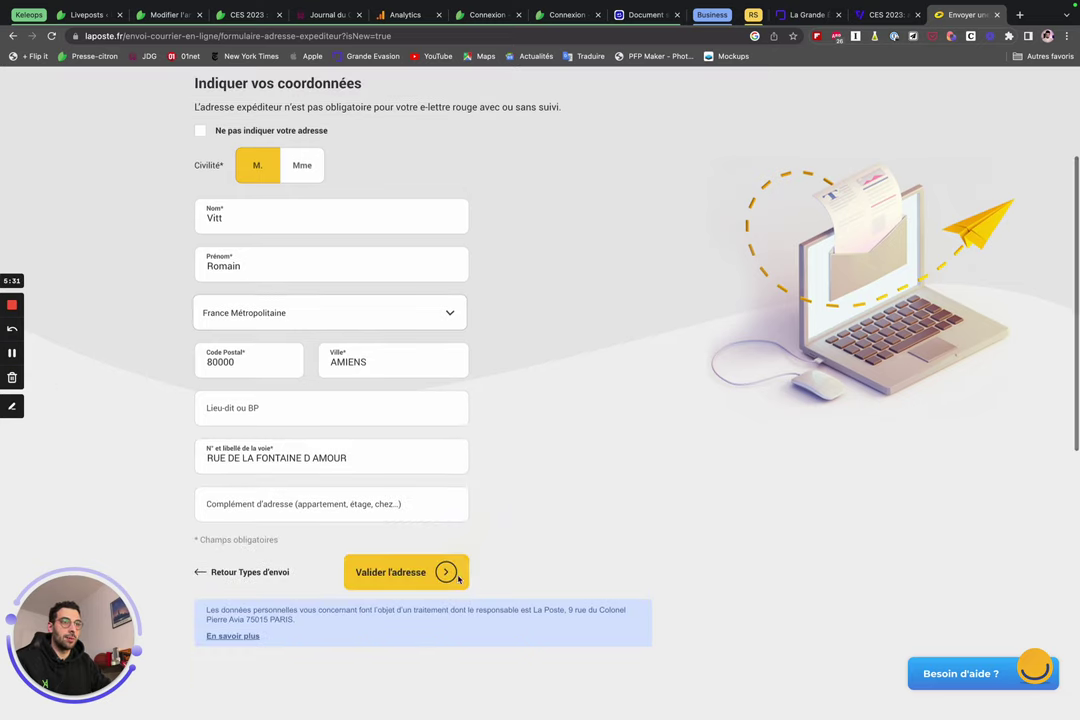
left_click(433, 573)
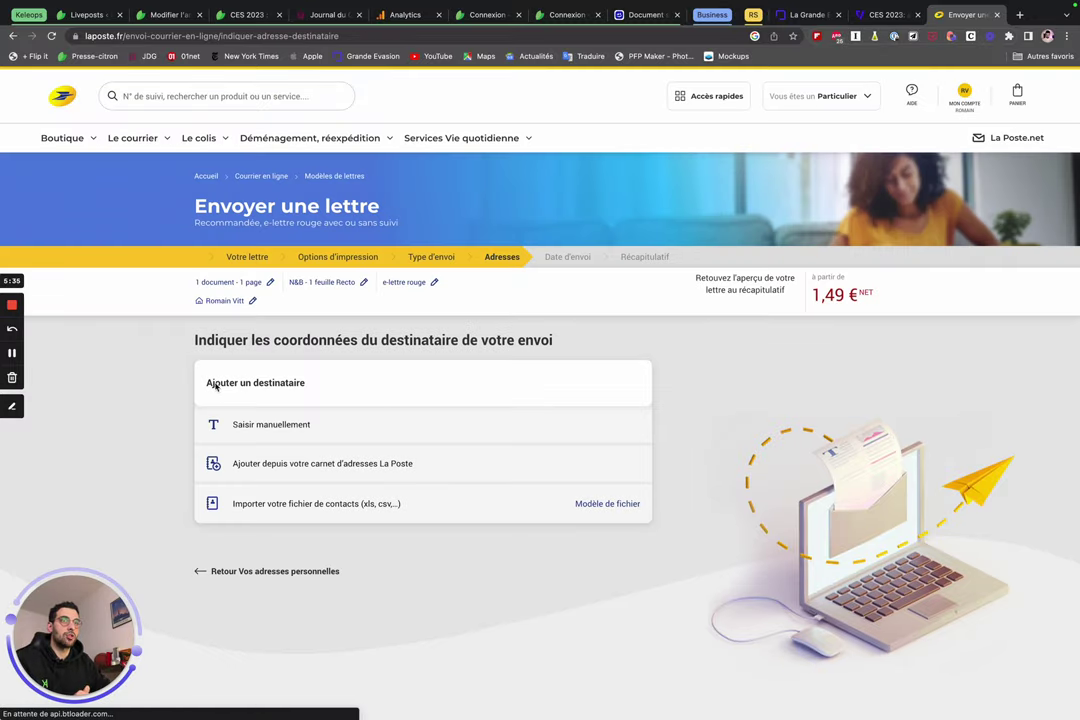
Enter the recipient manually with civility M. and their surname and first name.
left_click_drag(245, 386, 320, 385)
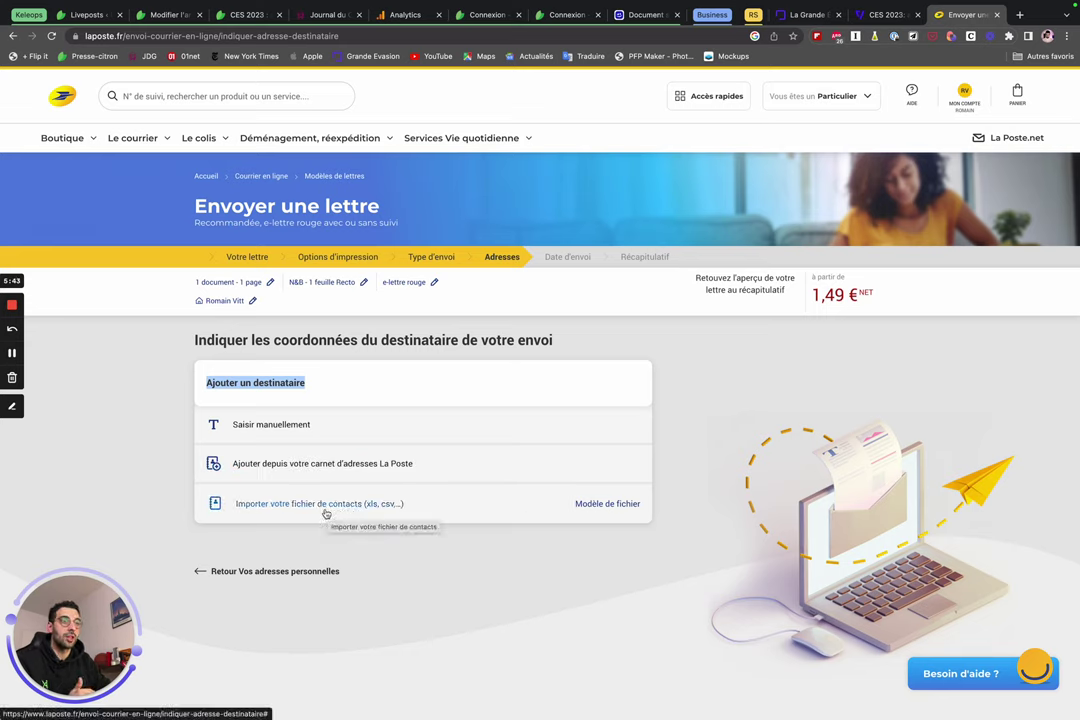
left_click(284, 427)
left_click(257, 399)
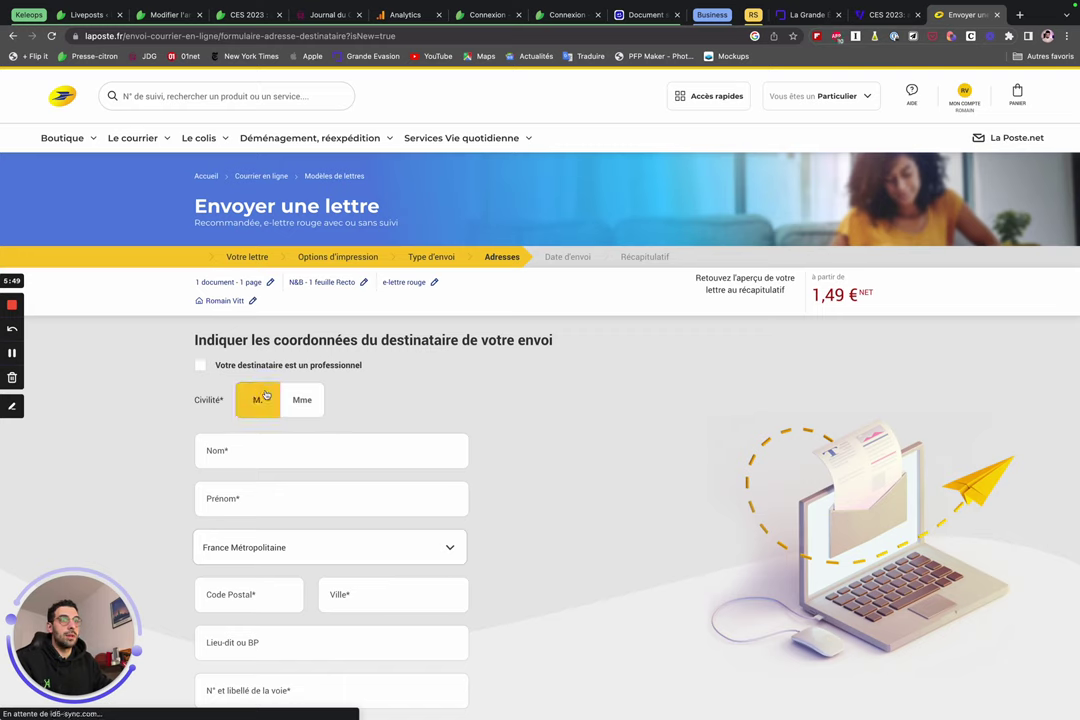
left_click(246, 449)
type("Truc")
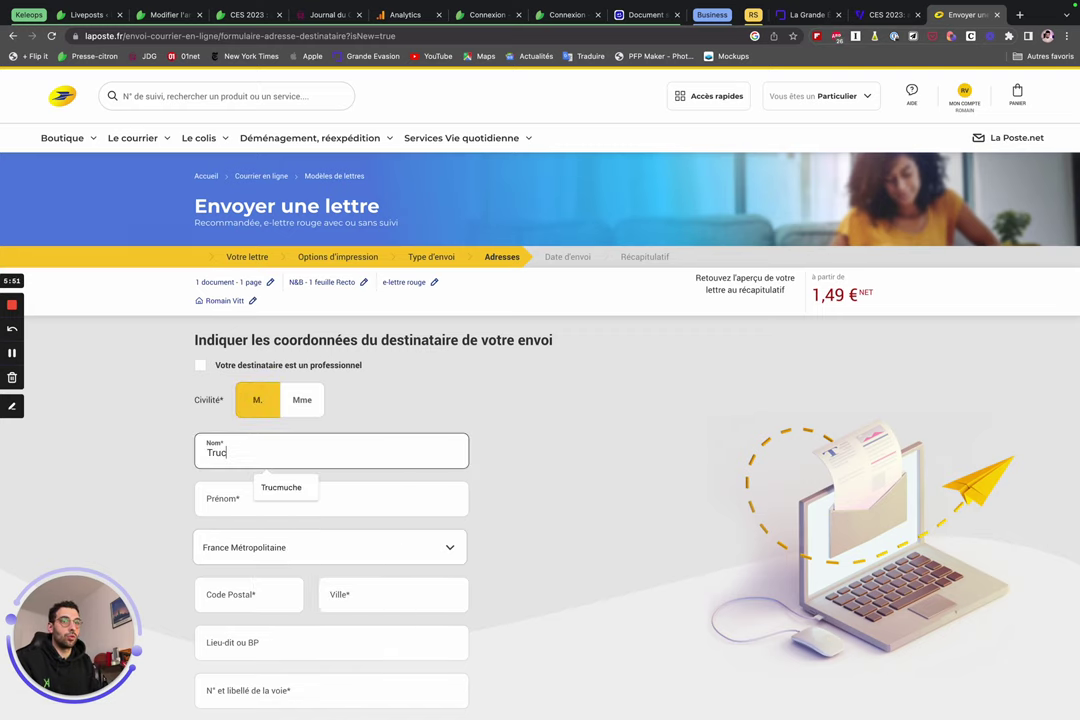
left_click(281, 487)
left_click(244, 499)
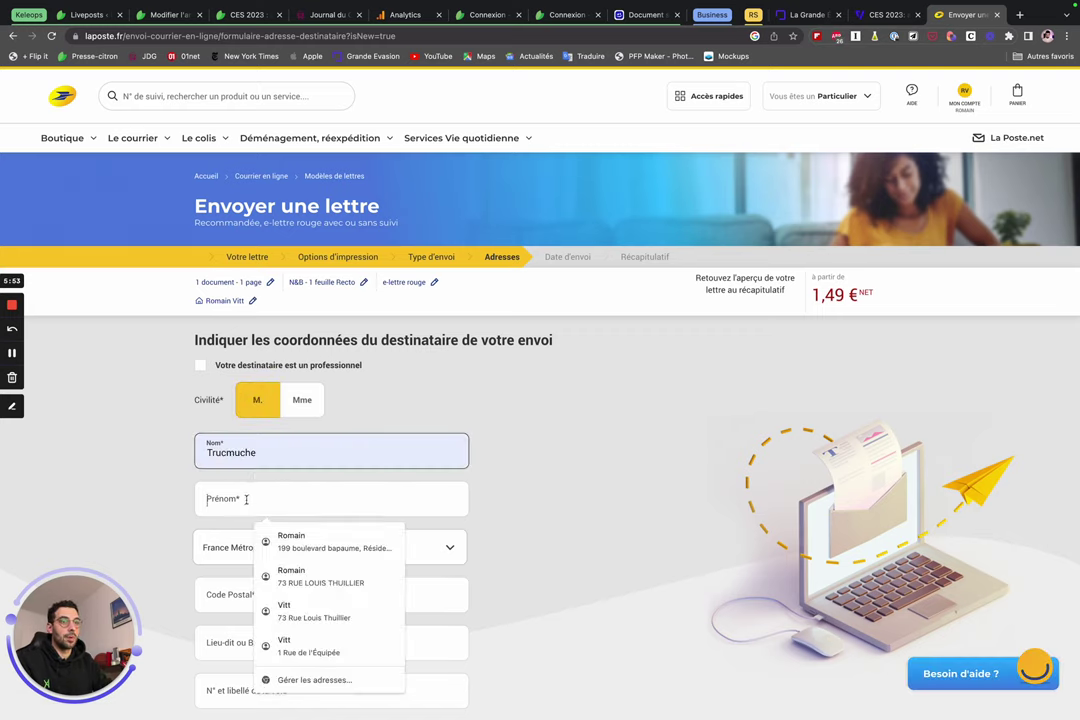
type("Bern")
left_click(275, 535)
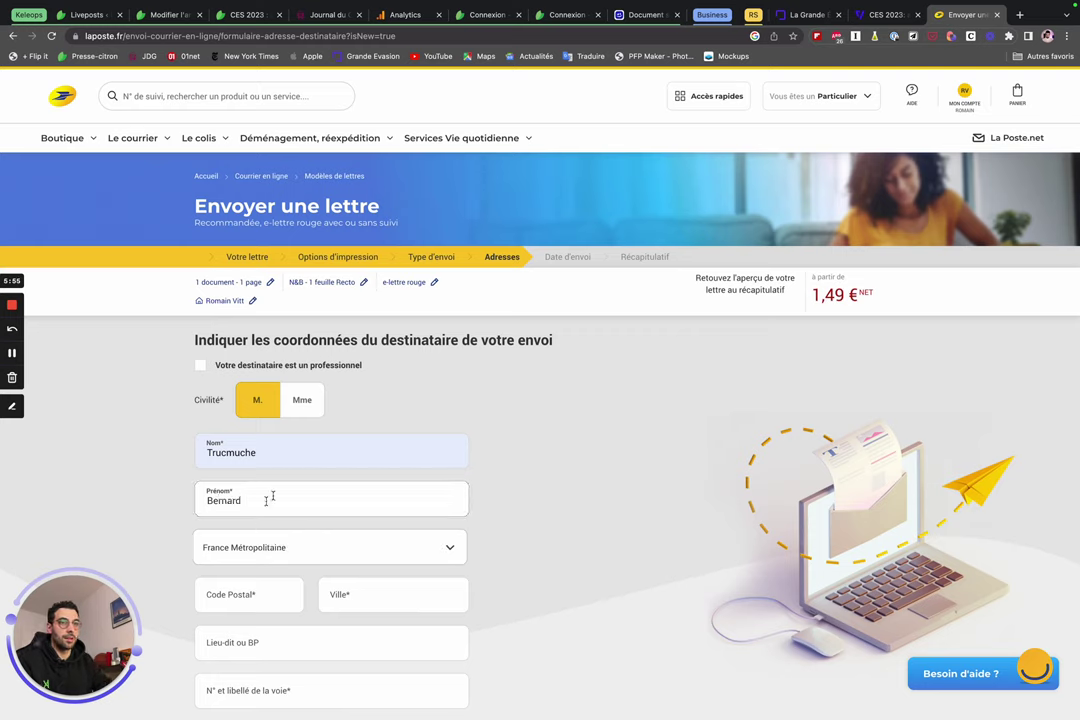
Set the recipient's postcode and city to 75010 PARIS from the suggestions.
left_click(229, 603)
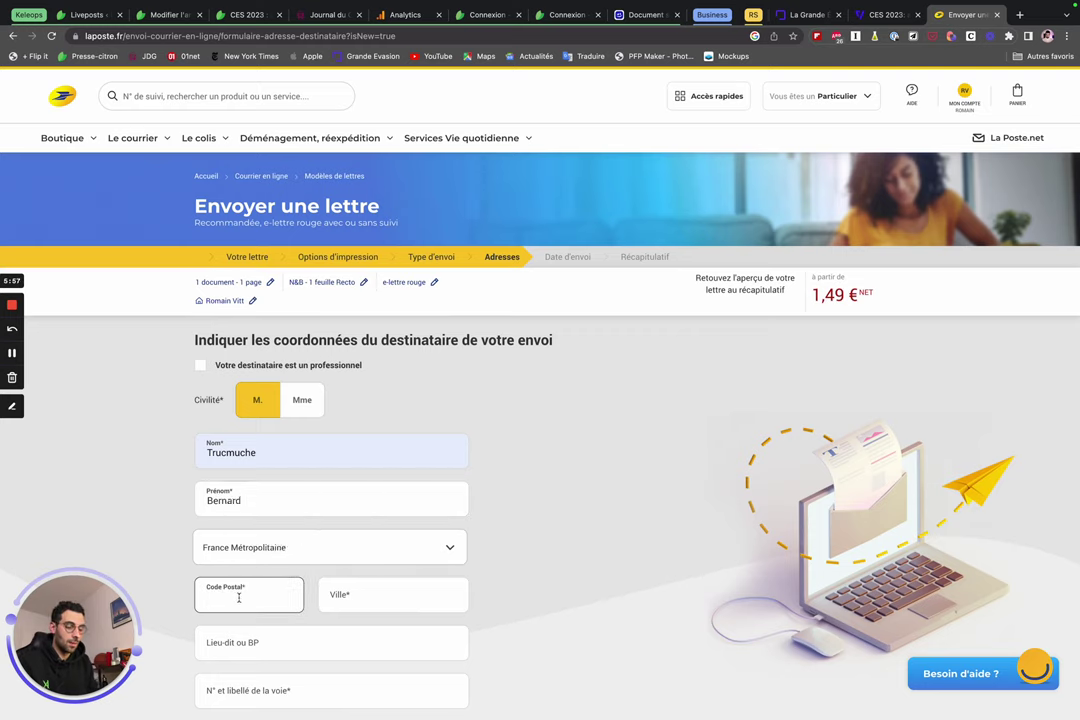
type("80000")
key("Tab")
type("A")
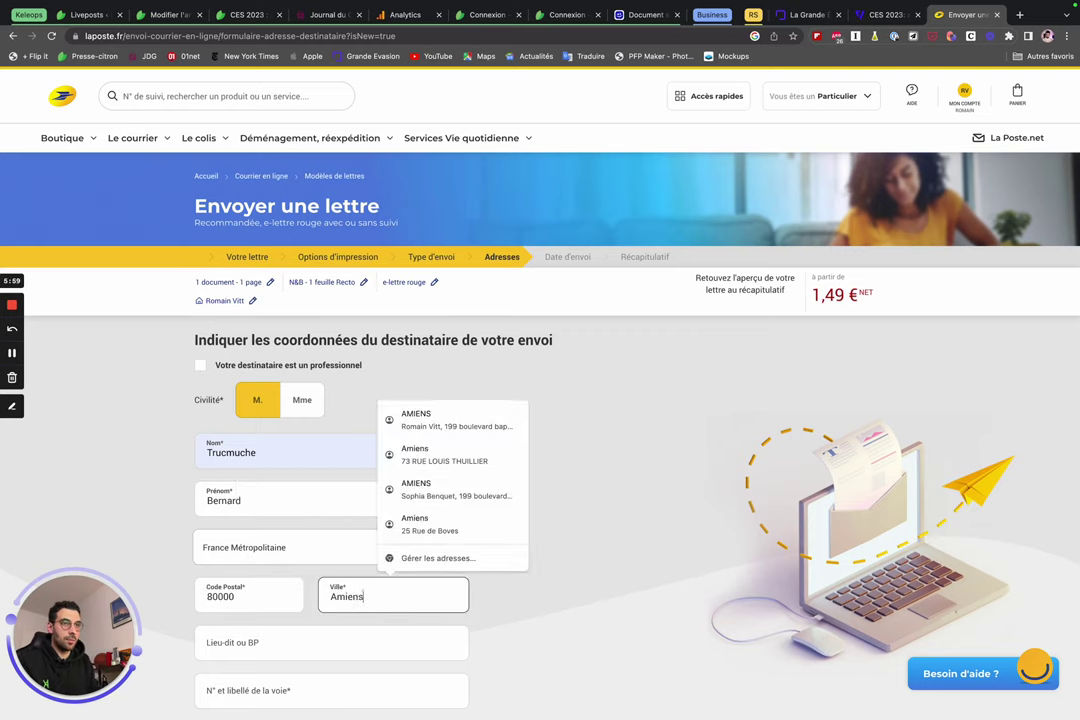
double_click(237, 598)
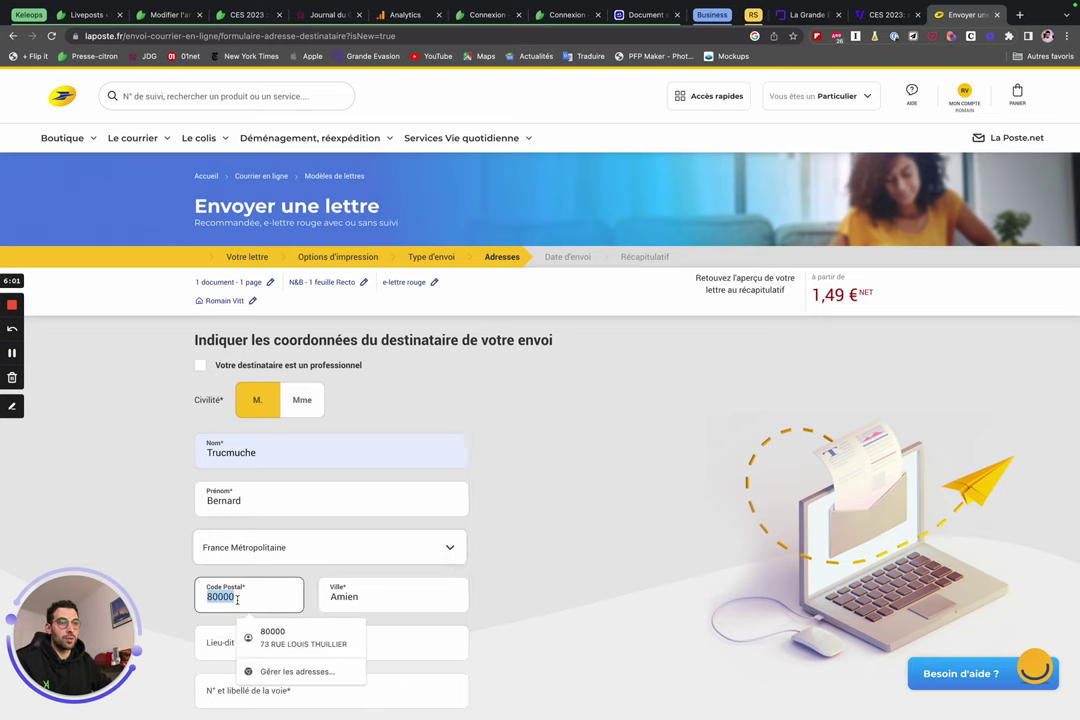
type("750")
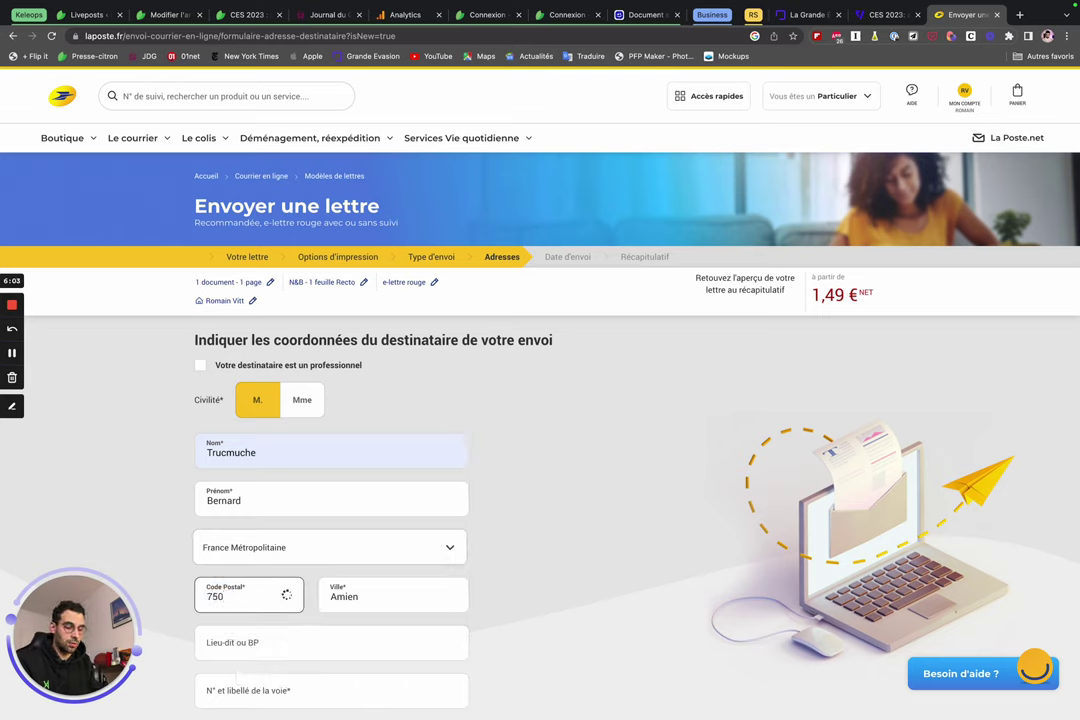
type("15")
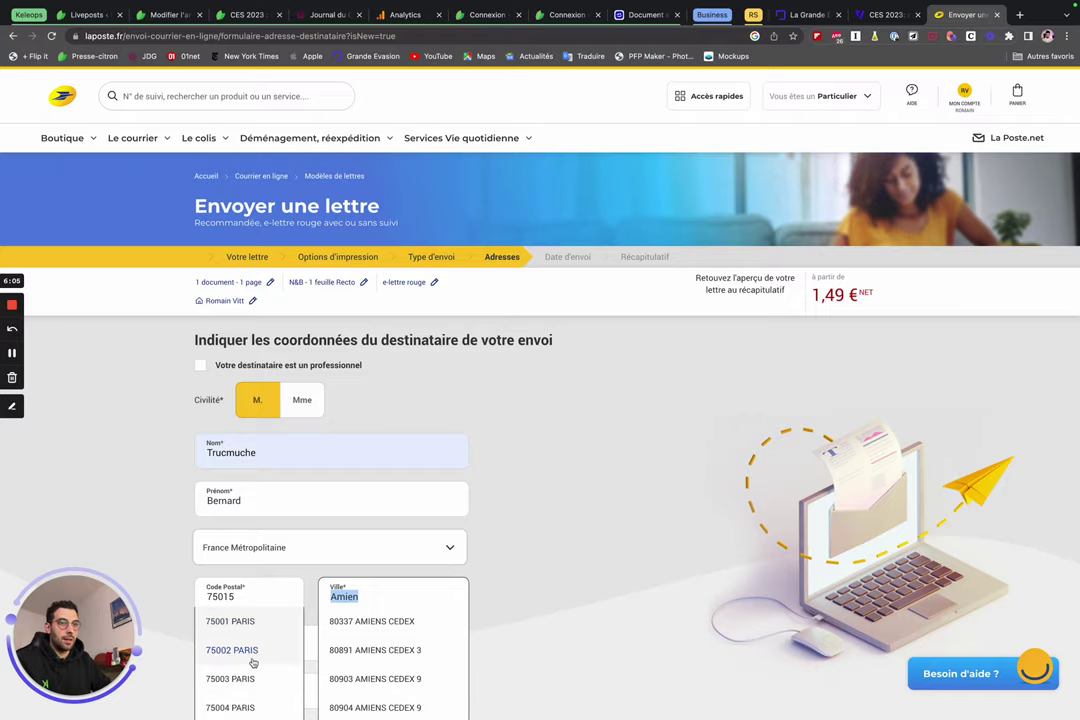
scroll(253, 662, "down", 5)
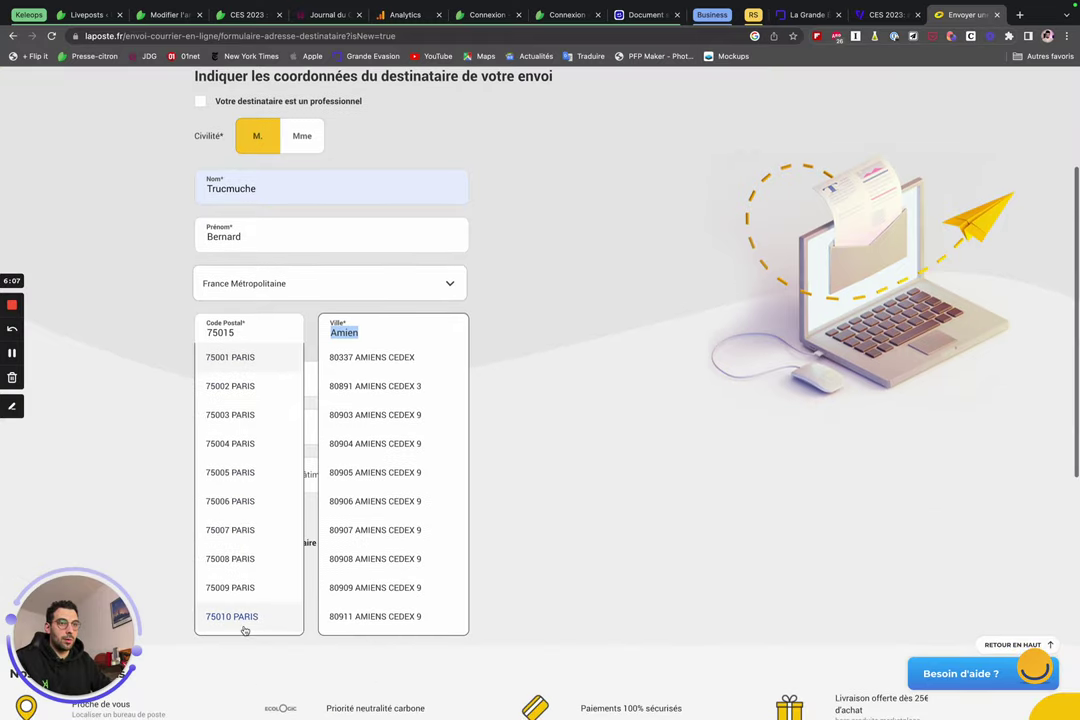
left_click(244, 627)
scroll(306, 468, "up", 2)
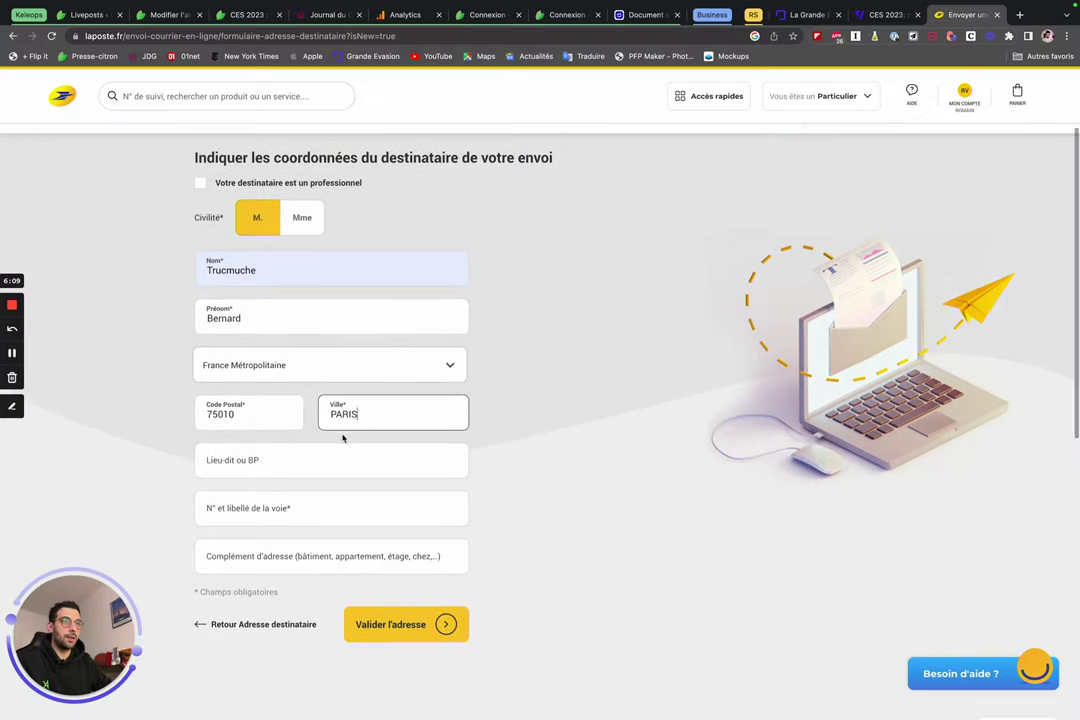
Choose a suggested street for the recipient and submit the address.
left_click(253, 510)
type("rue")
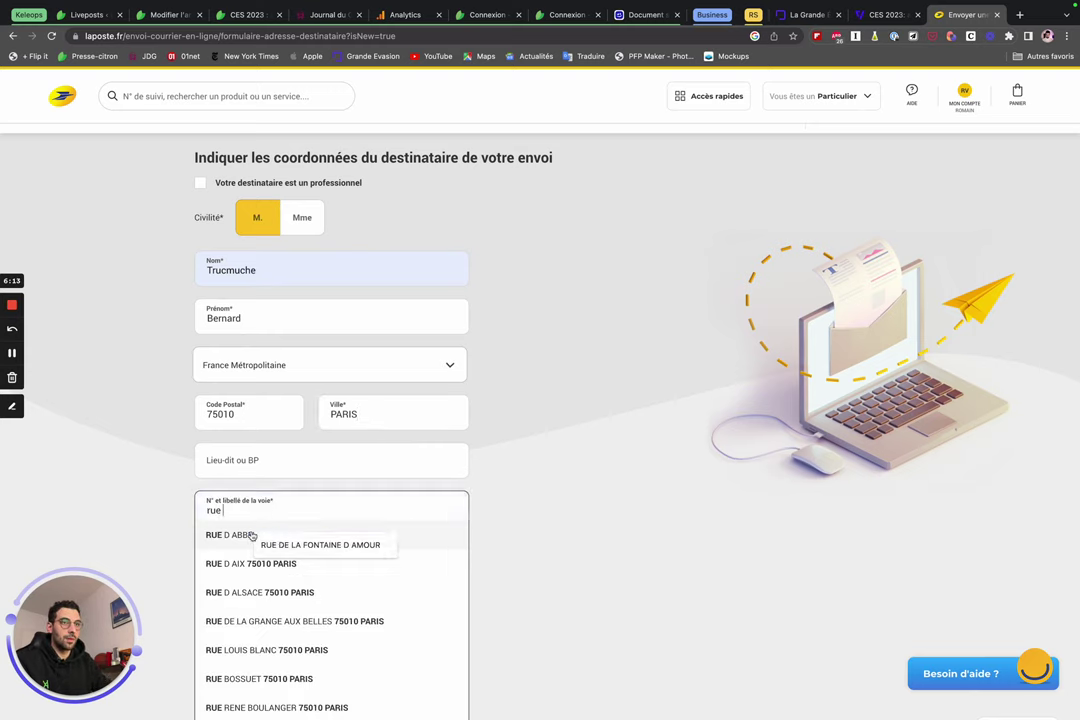
left_click(252, 536)
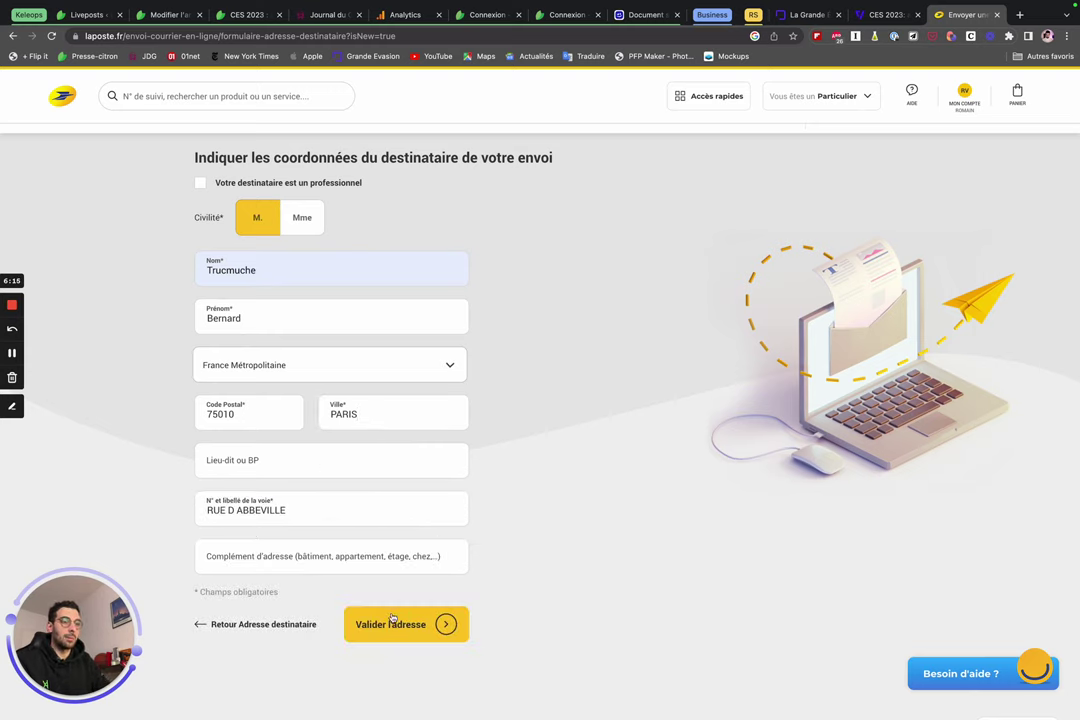
left_click(440, 628)
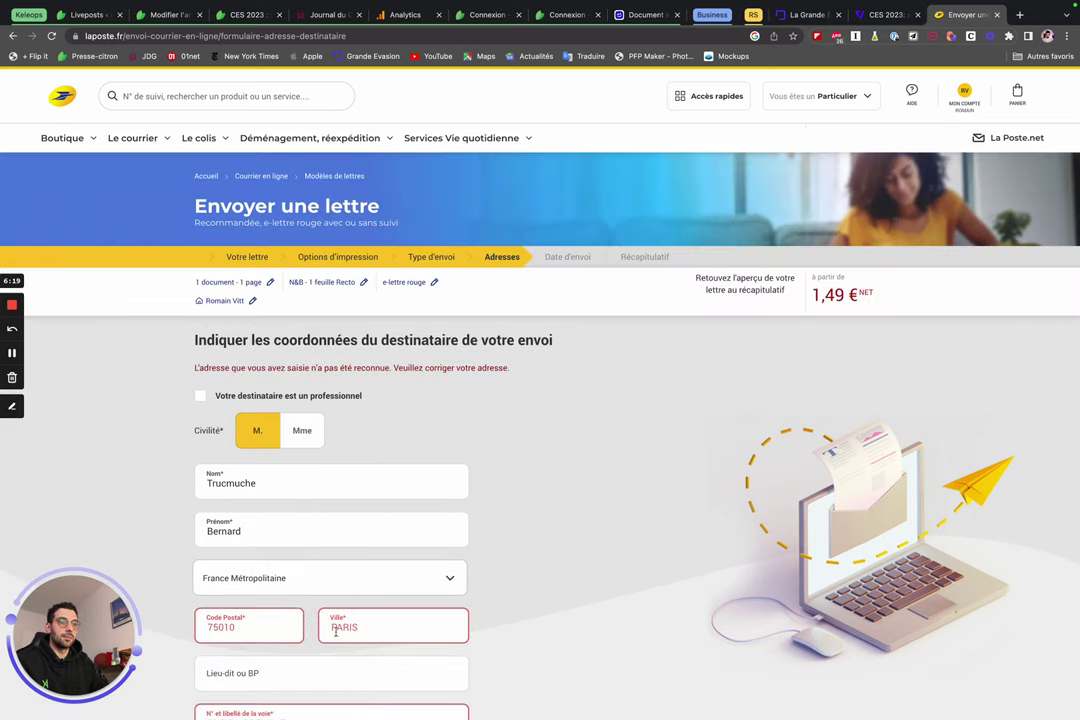
scroll(289, 627, "down", 2)
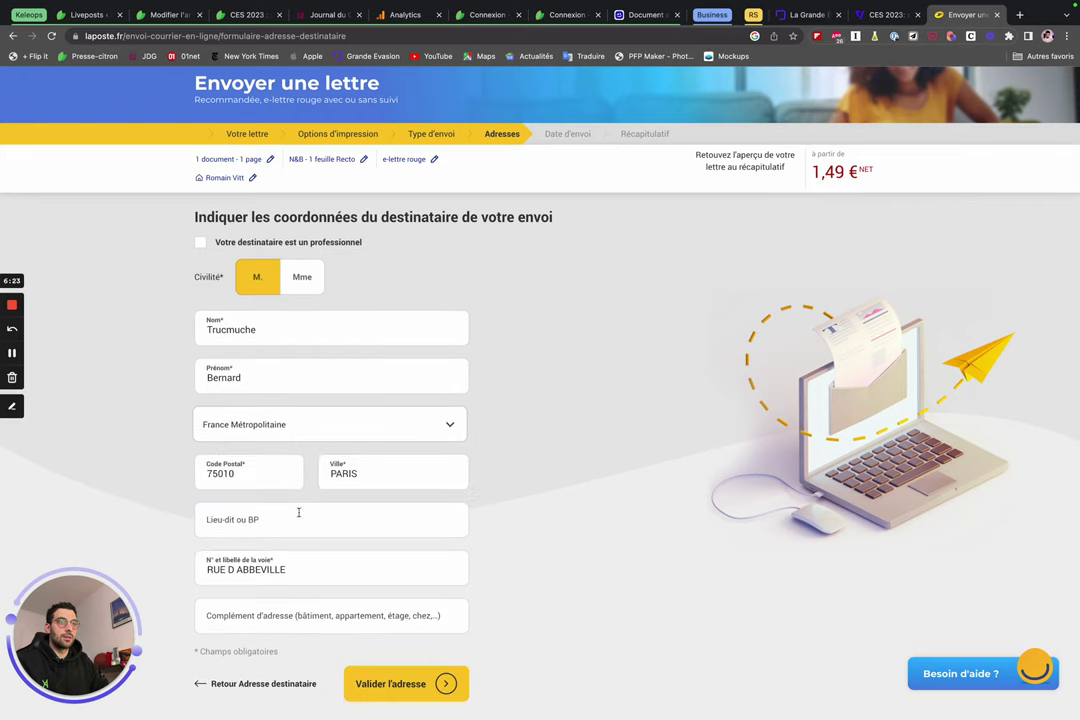
left_click(415, 680)
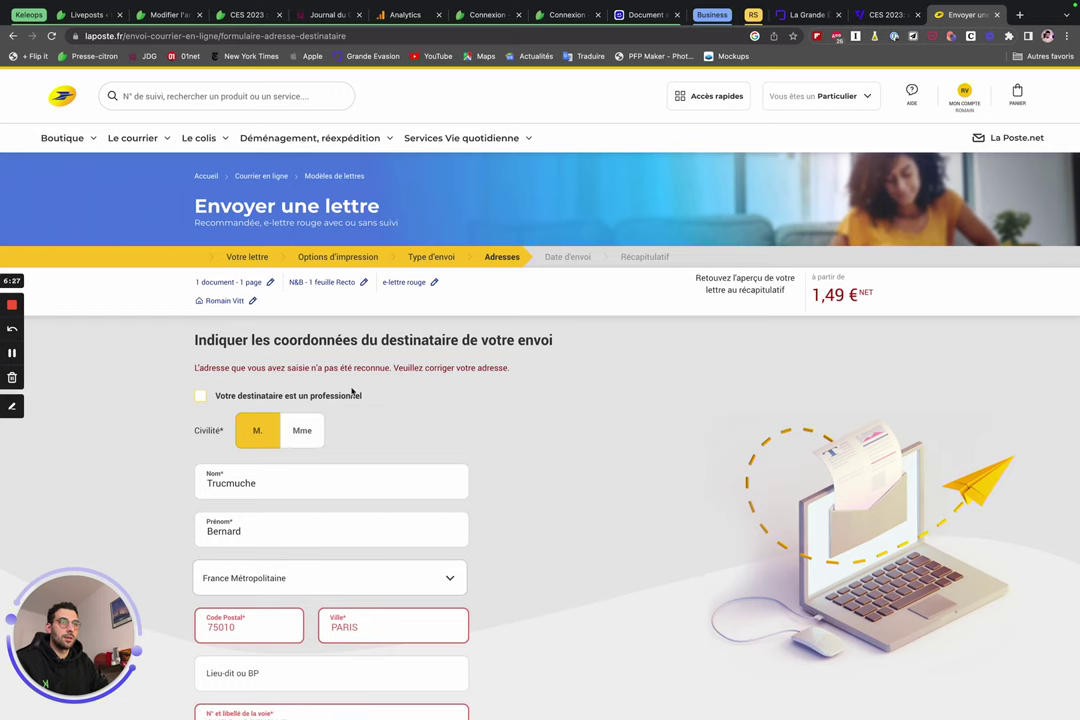
Replace the rejected street name with a different suggested street.
scroll(404, 392, "down", 2)
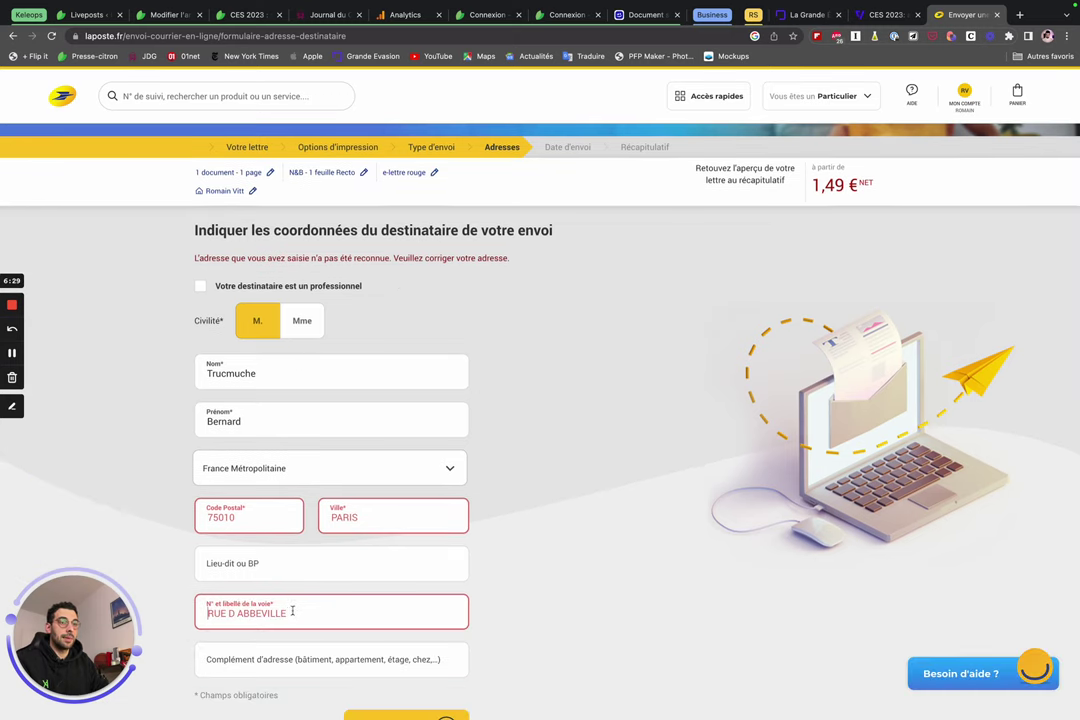
left_click_drag(288, 614, 234, 614)
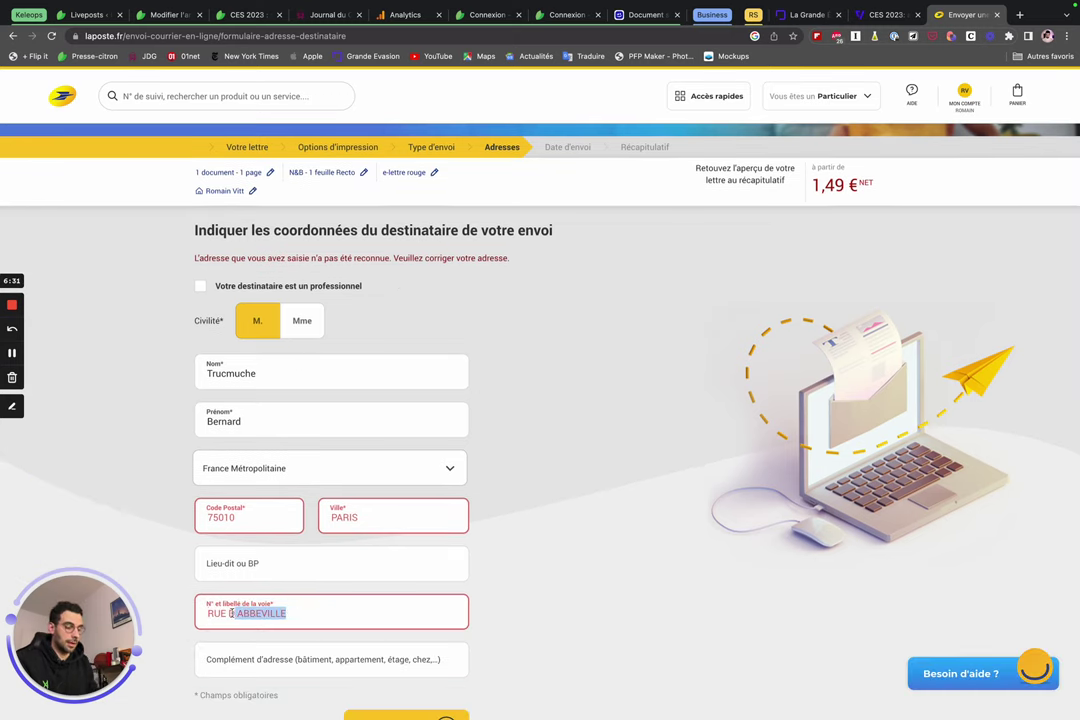
key("BackSpace")
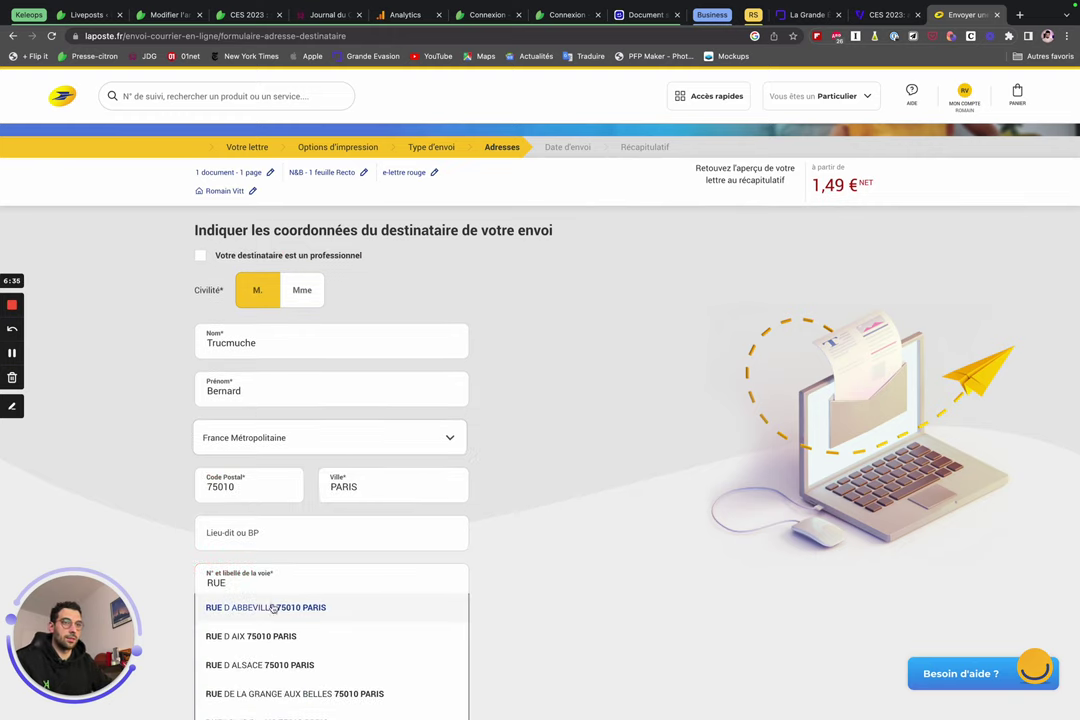
left_click(300, 664)
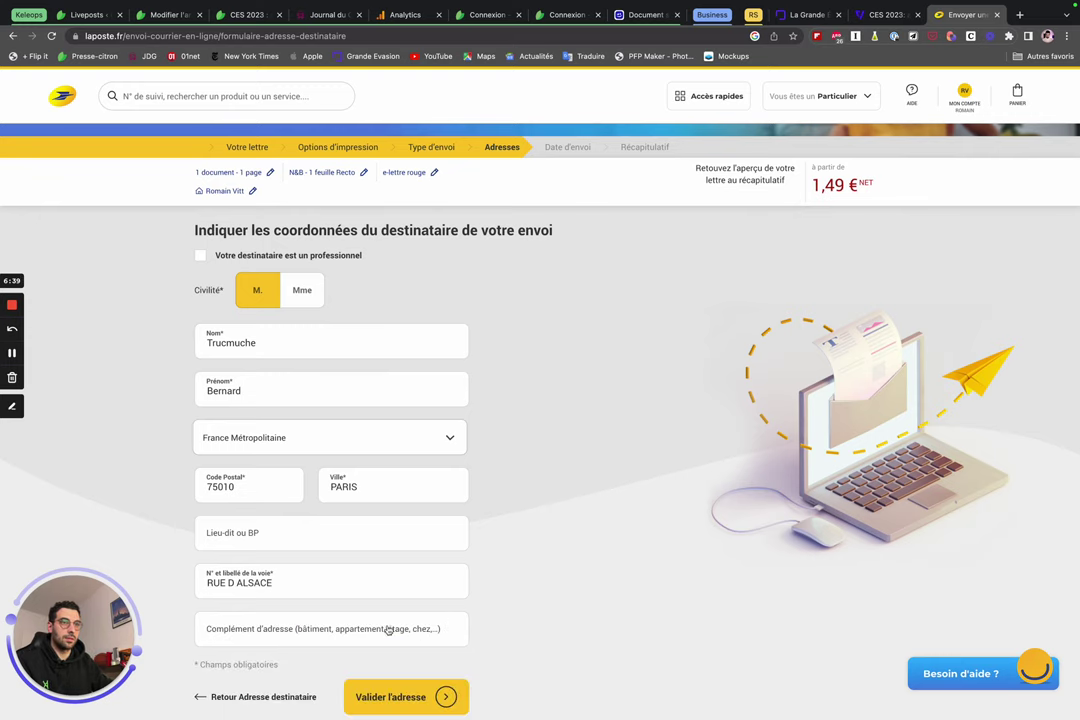
scroll(410, 660, "down", 1)
Validate the recipient's Paris address and confirm it to reach the send-date step.
left_click(441, 663)
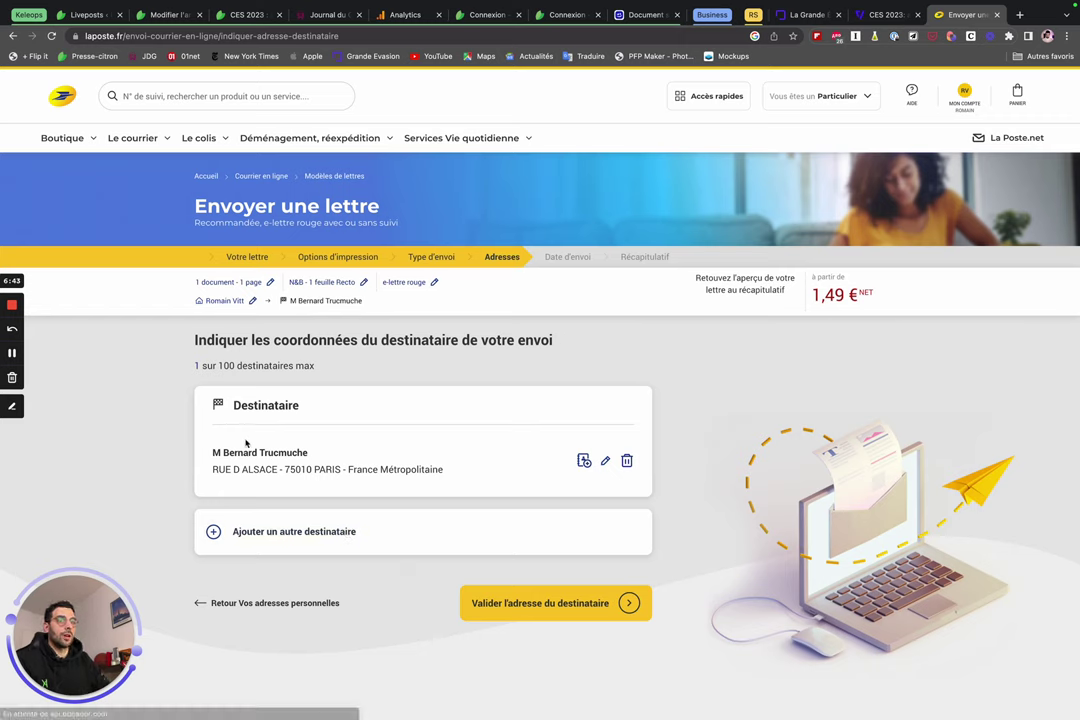
left_click_drag(221, 452, 451, 482)
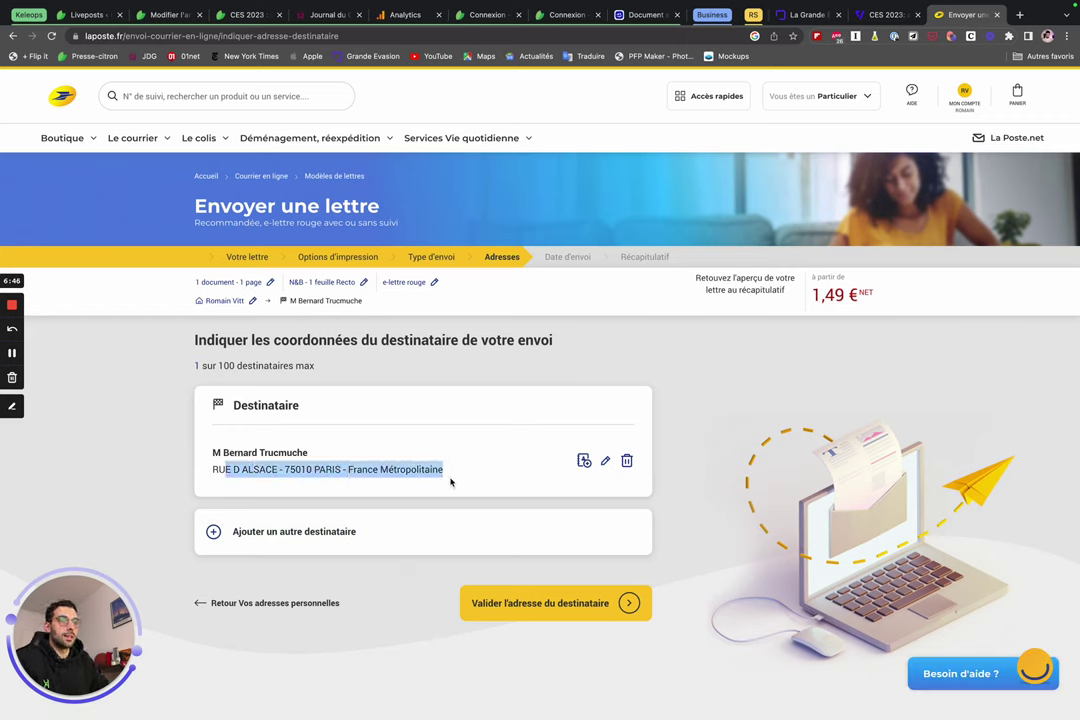
left_click(334, 399)
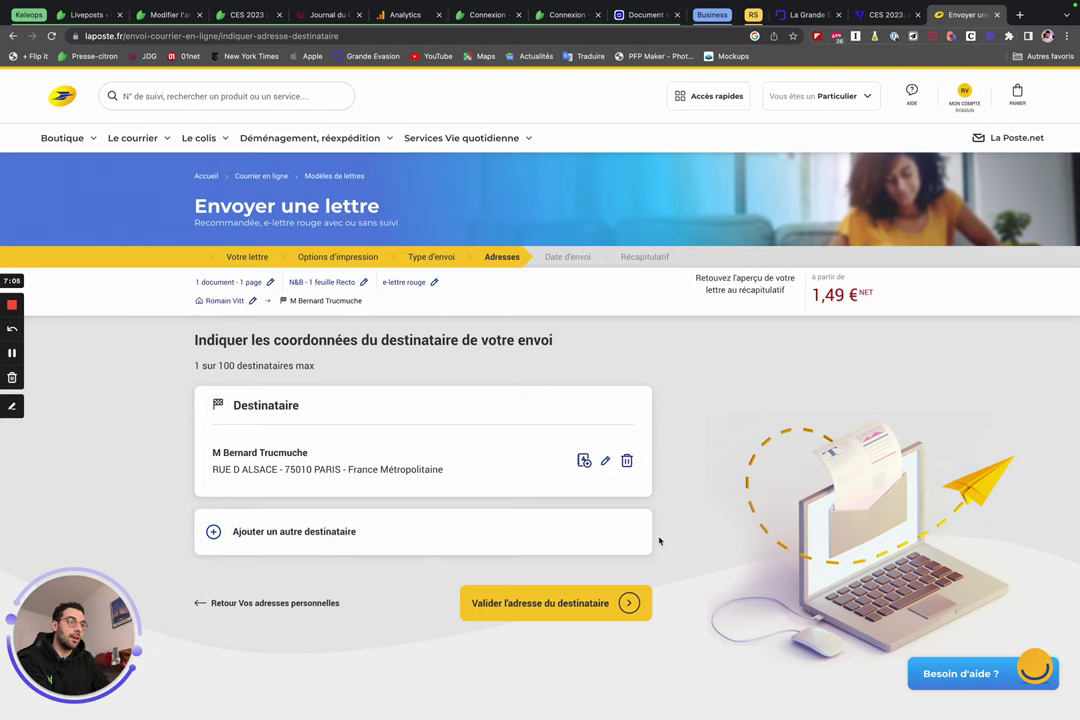
left_click(628, 604)
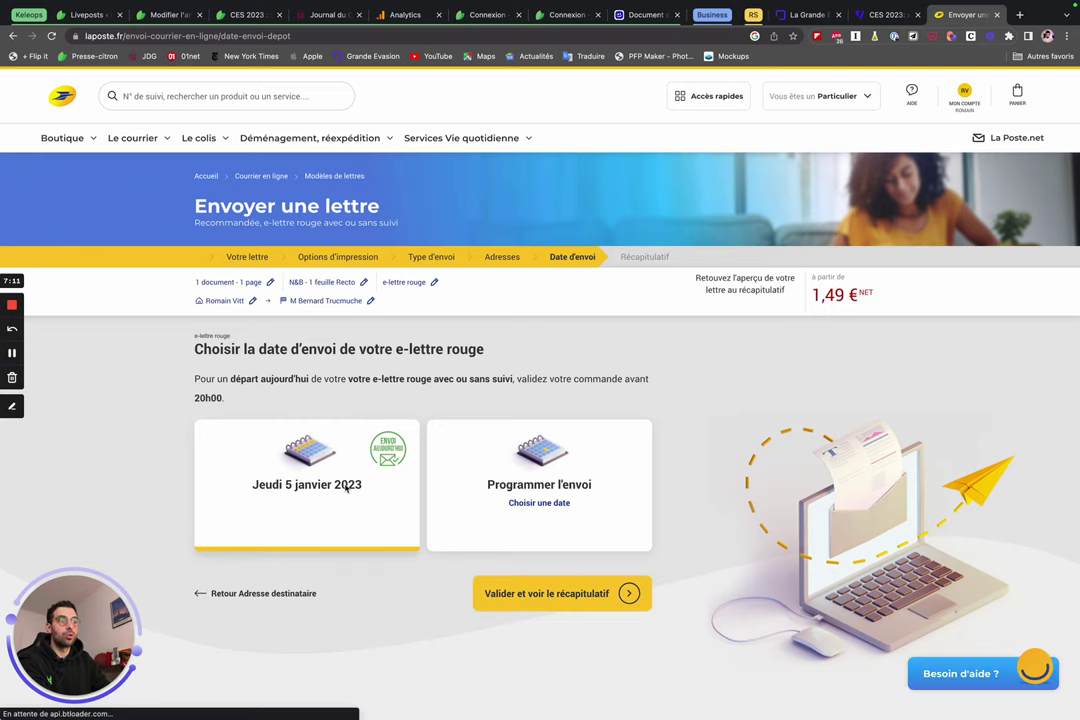
Keep Jeudi 5 janvier 2023 as the send date and show the summary.
left_click(564, 506)
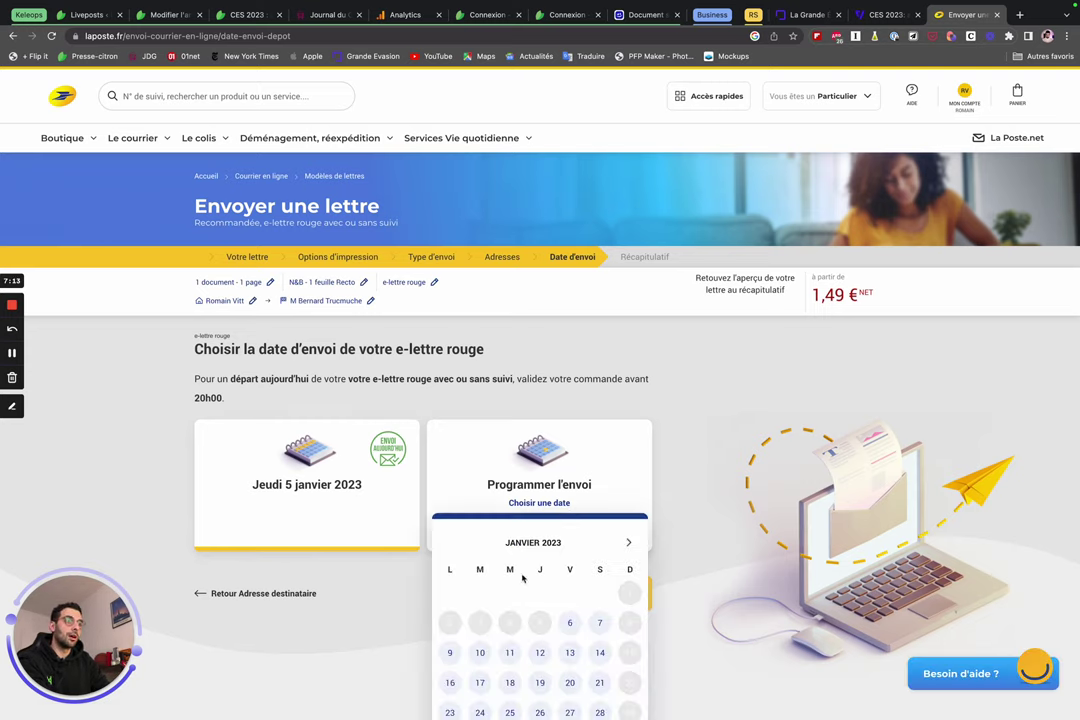
scroll(522, 578, "down", 3)
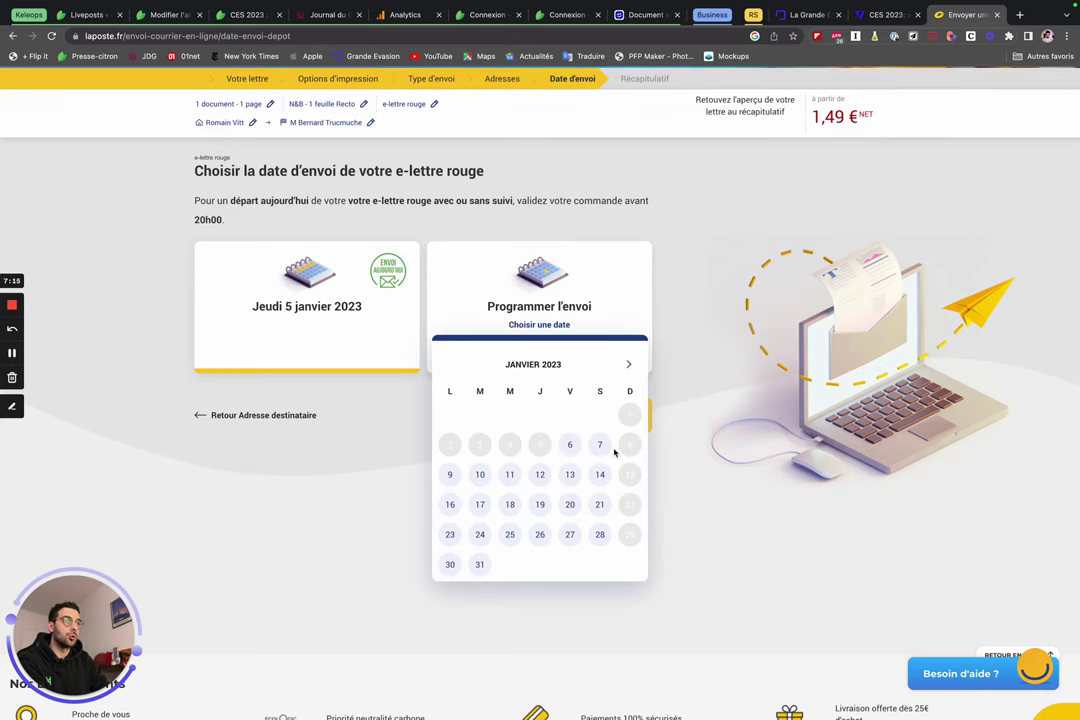
left_click(378, 301)
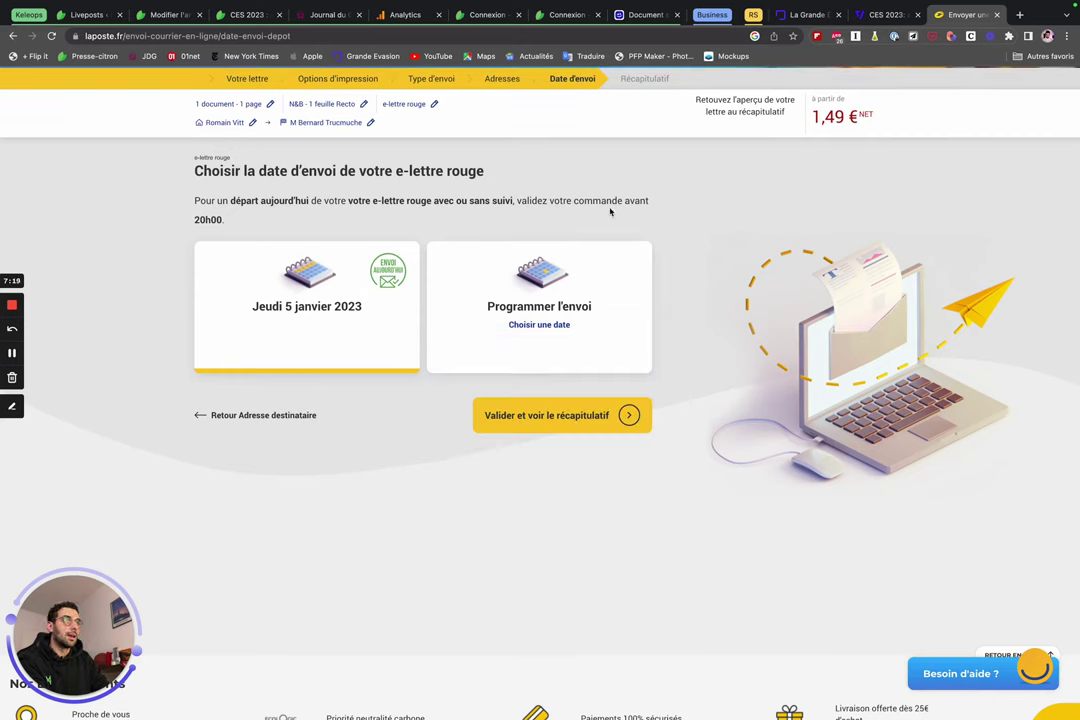
left_click(610, 414)
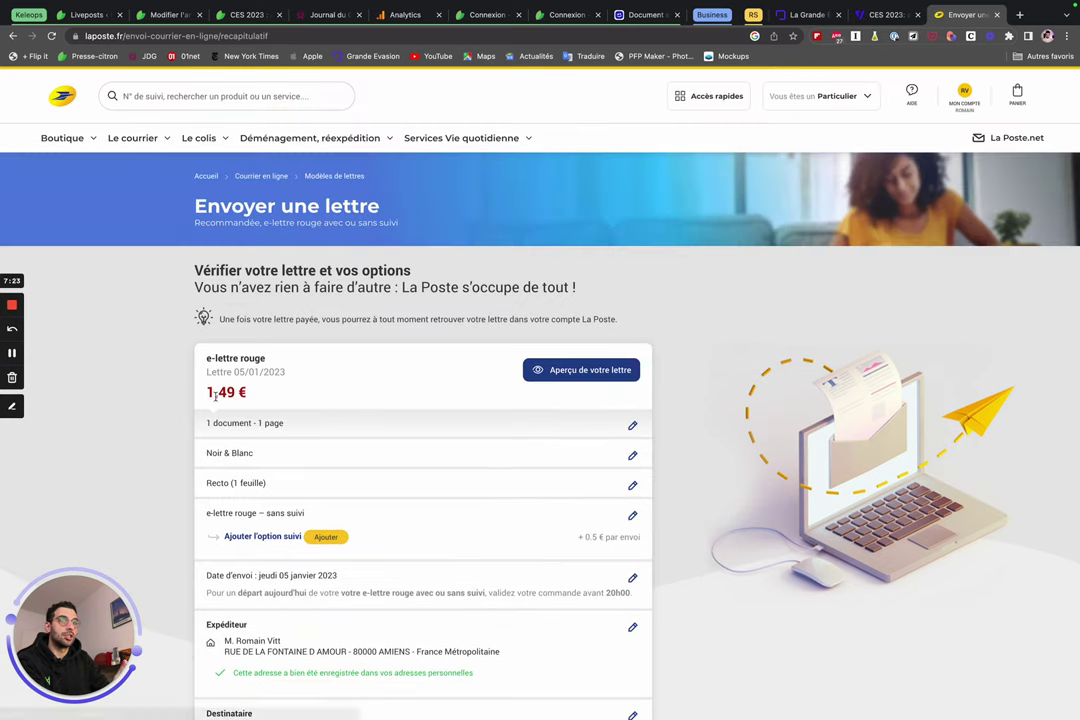
scroll(325, 405, "down", 2)
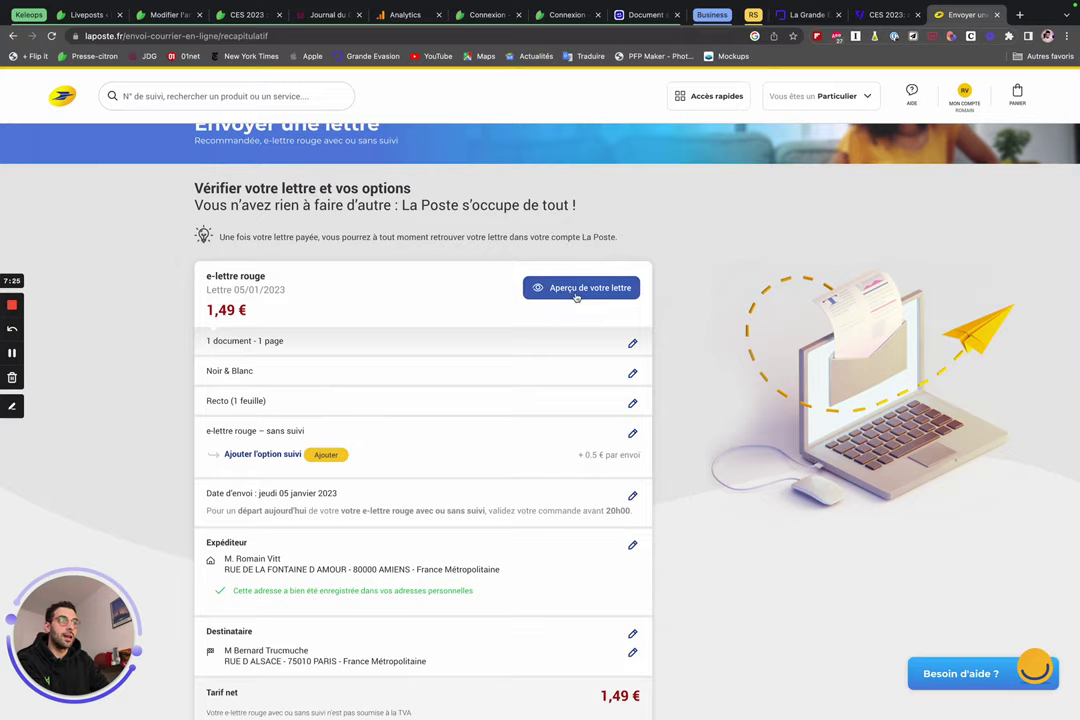
left_click(576, 289)
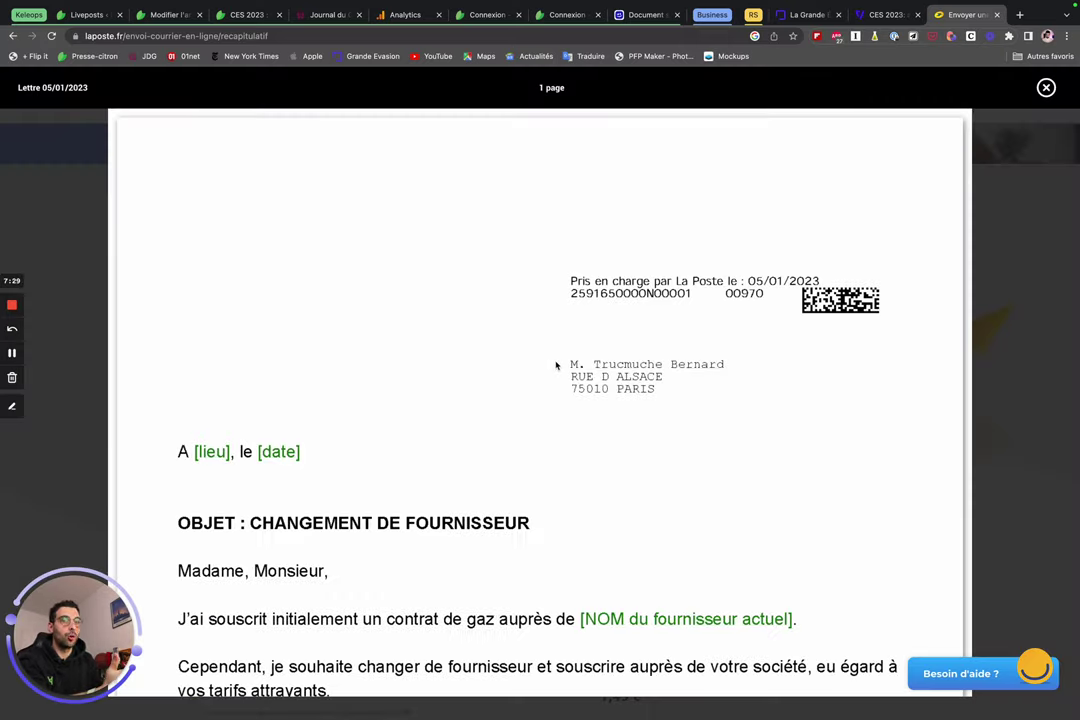
scroll(742, 270, "down", 1)
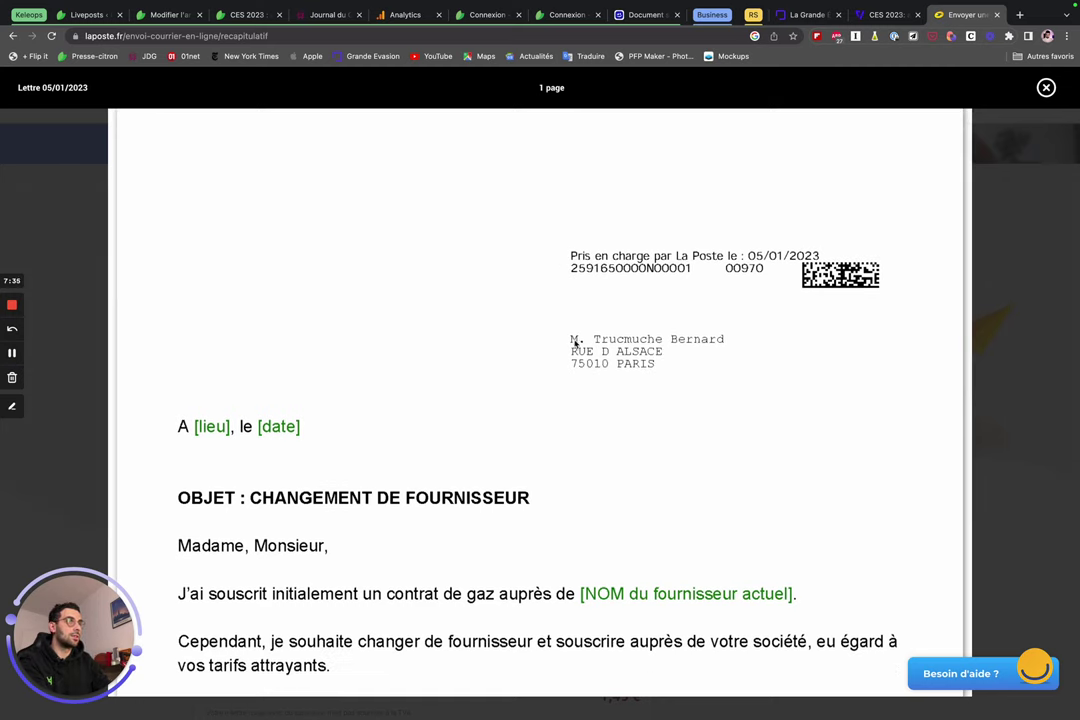
scroll(225, 389, "down", 2)
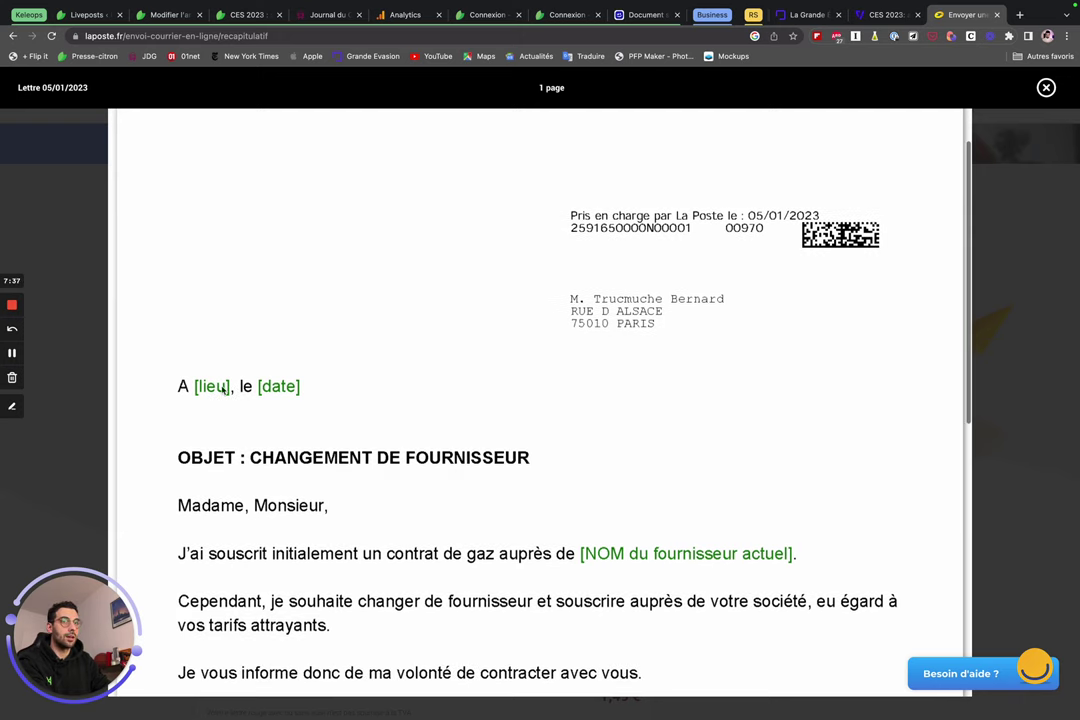
scroll(224, 389, "down", 2)
scroll(233, 323, "down", 2)
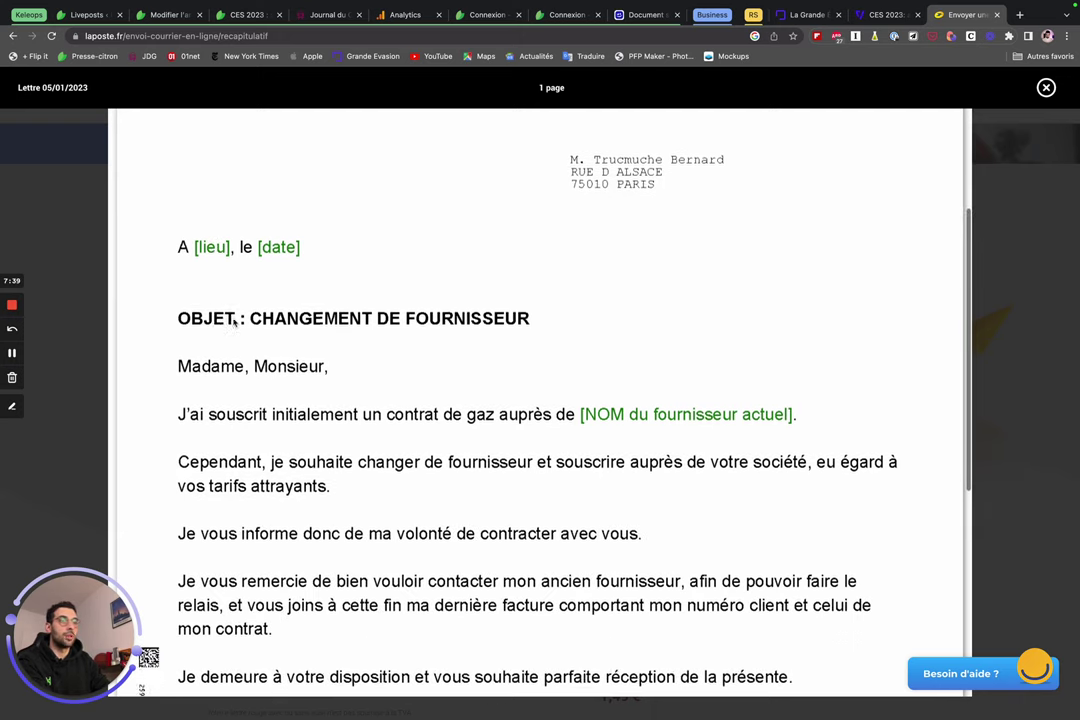
scroll(235, 322, "down", 5)
scroll(625, 358, "up", 1)
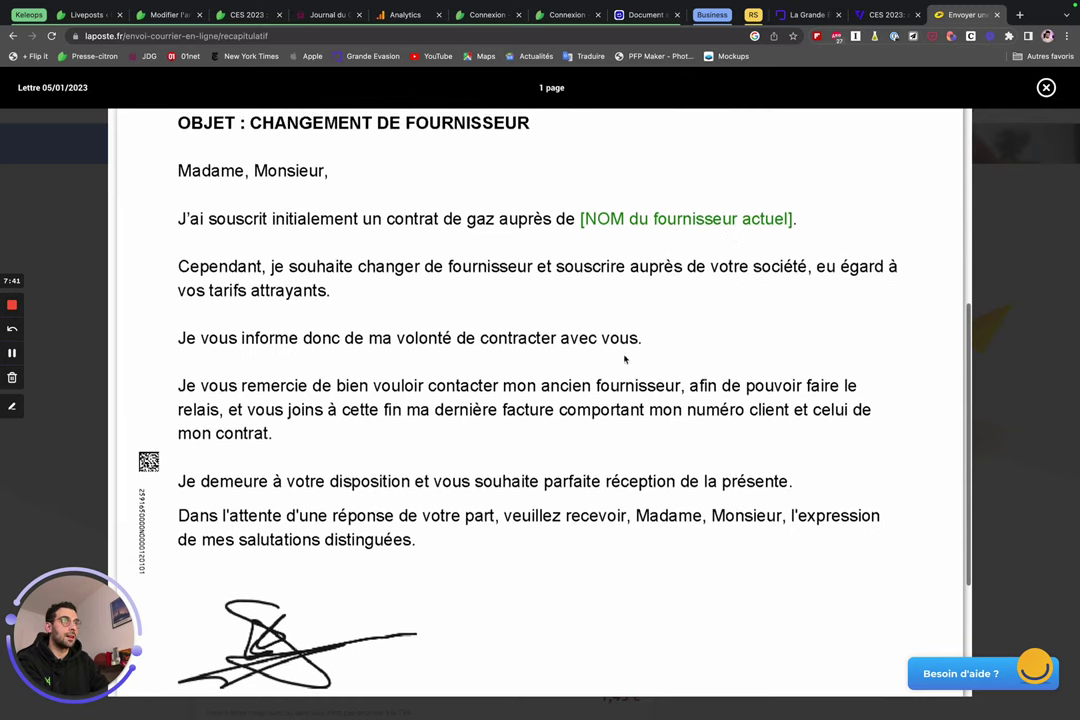
scroll(625, 358, "down", 3)
scroll(508, 511, "down", 2)
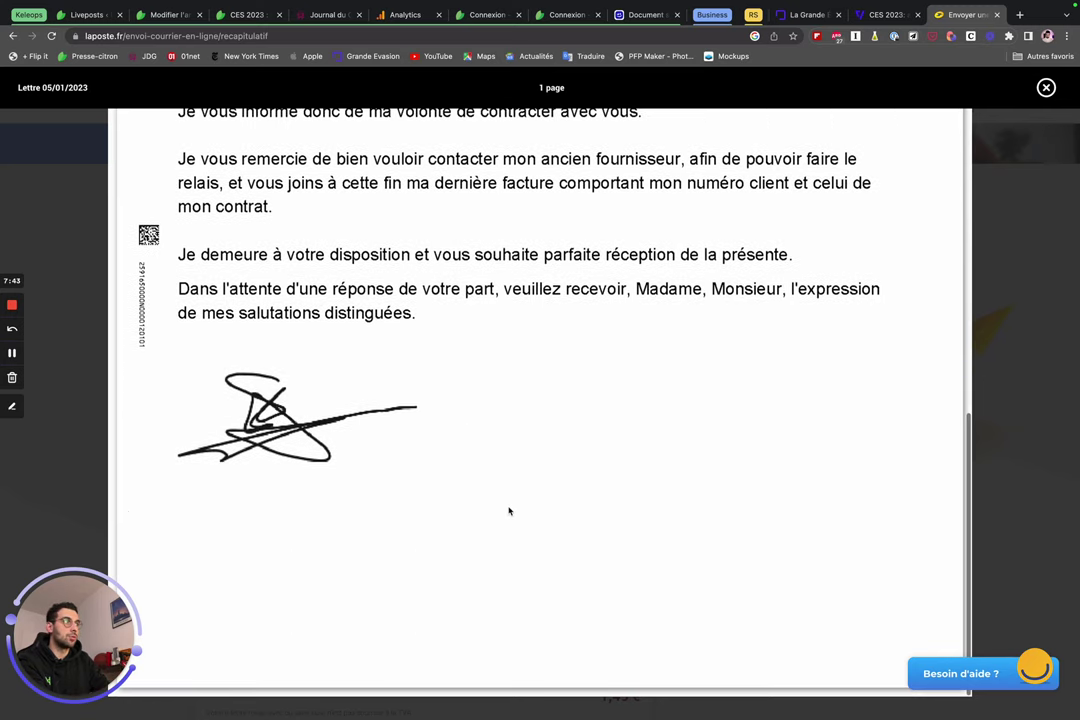
key("Escape")
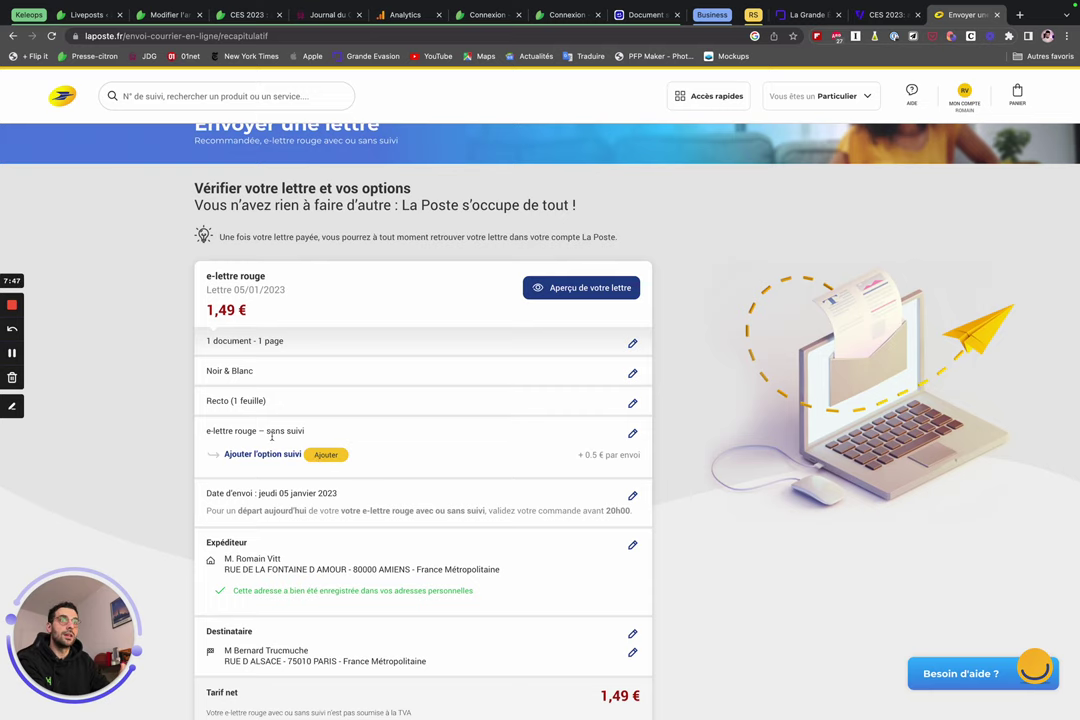
Add the tracking option (1,99 €), then go back to edit the postage type.
left_click(339, 456)
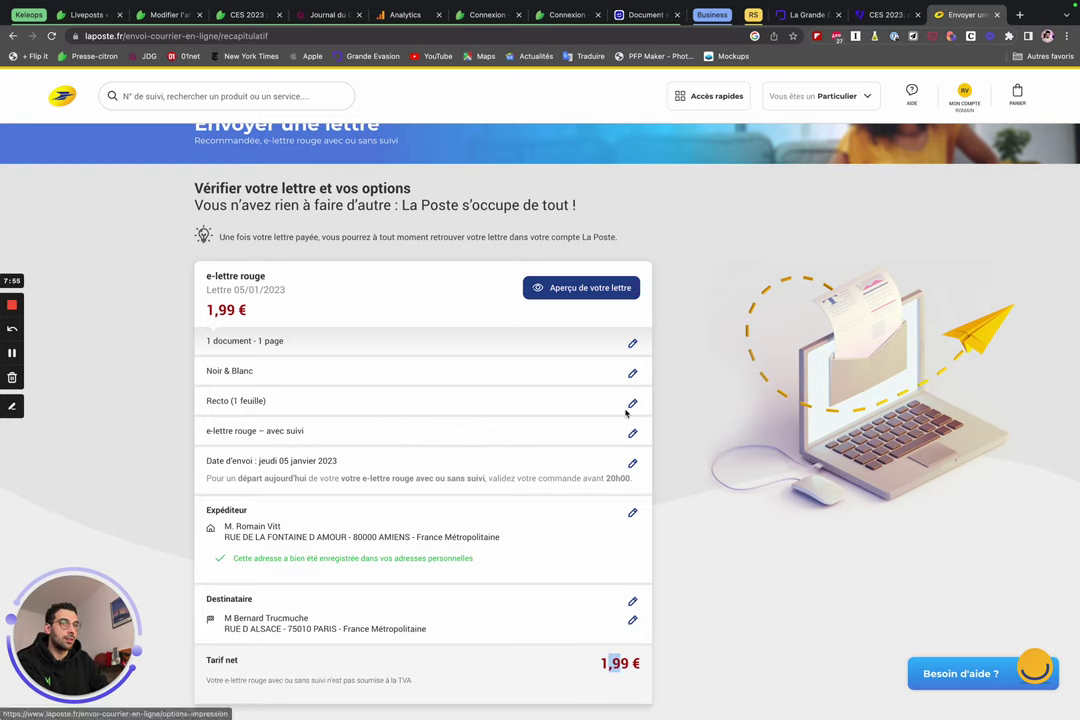
left_click(628, 433)
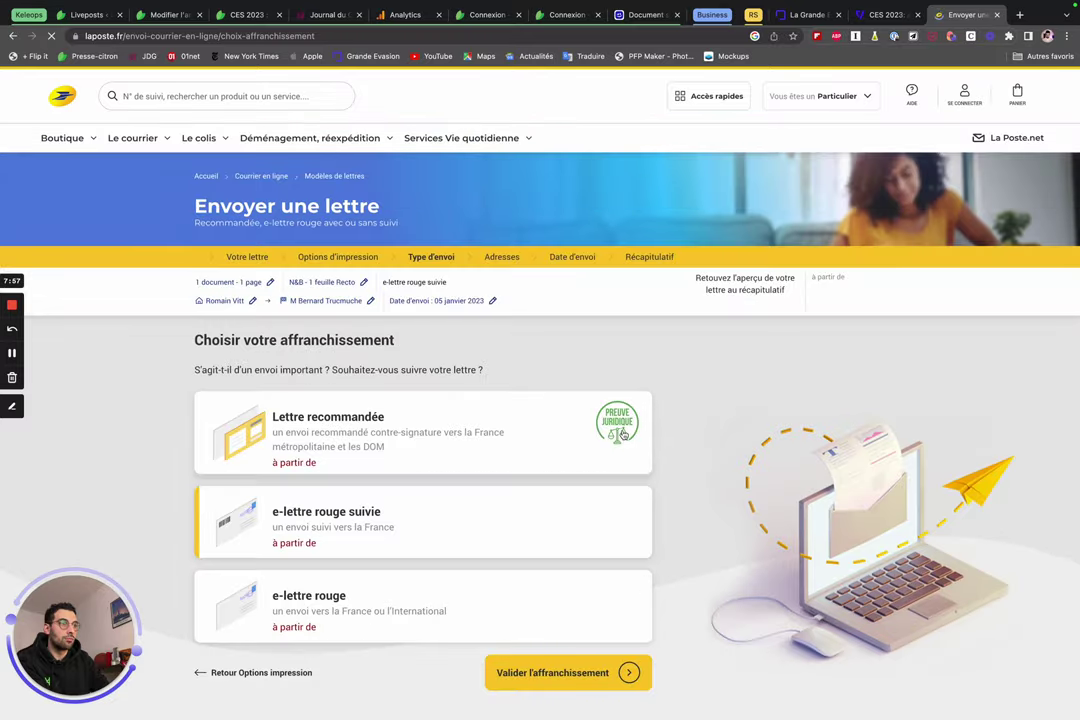
Reselect plain e-lettre rouge and revalidate postage, sender, recipient and date.
left_click(380, 611)
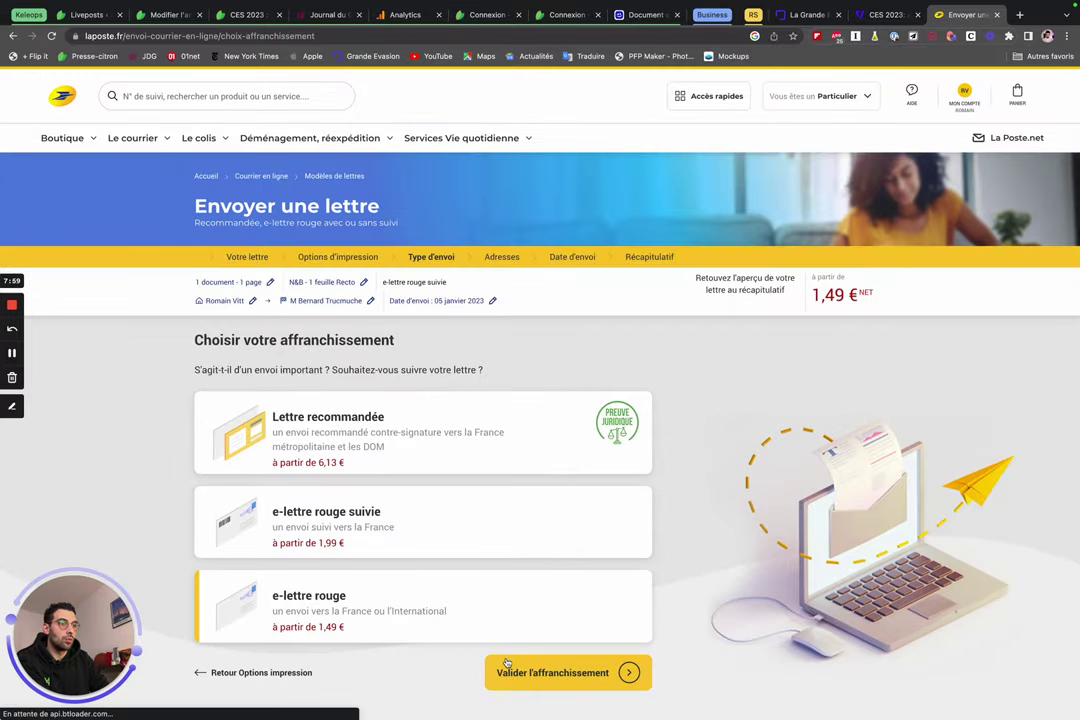
left_click(507, 663)
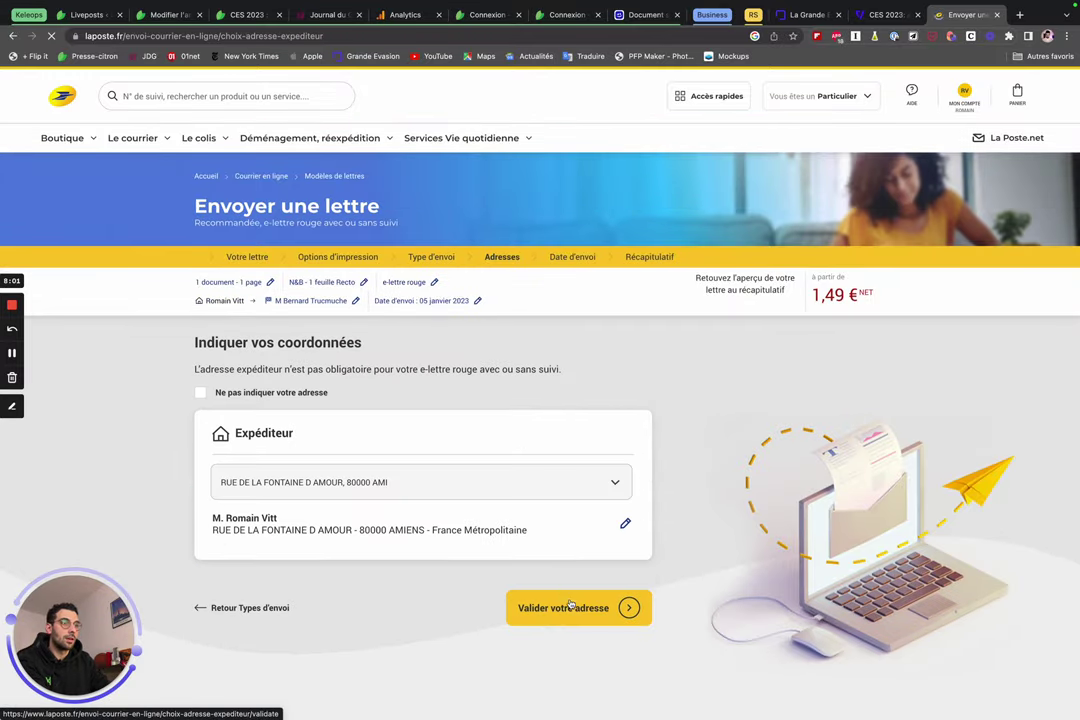
left_click(570, 605)
left_click(612, 605)
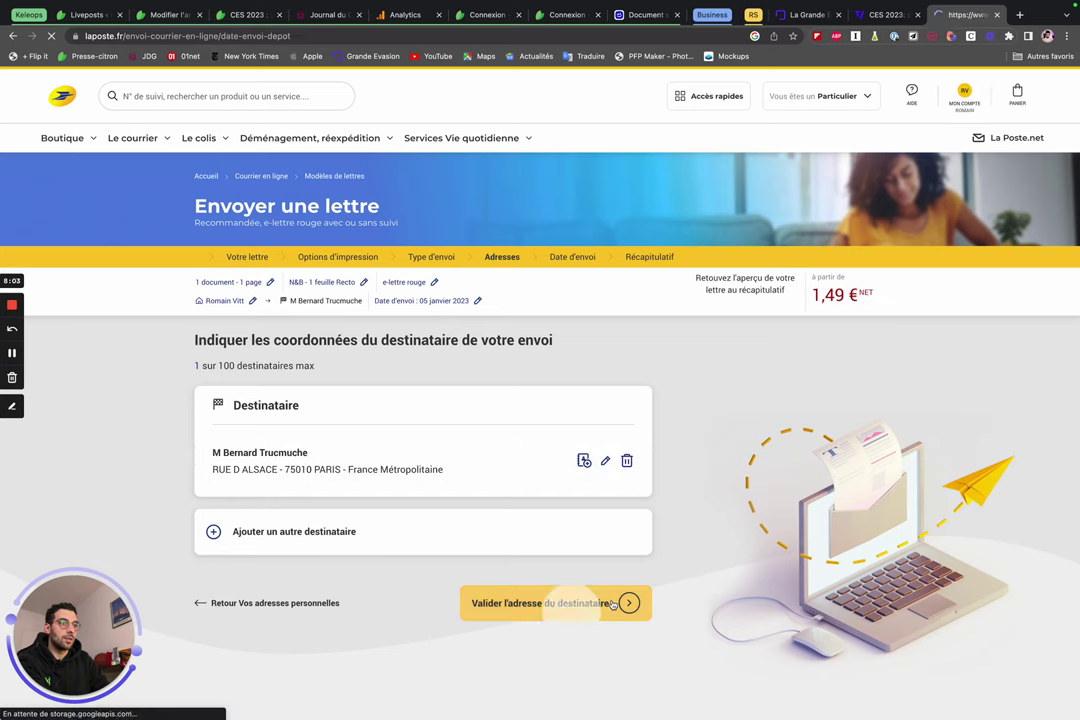
left_click(582, 597)
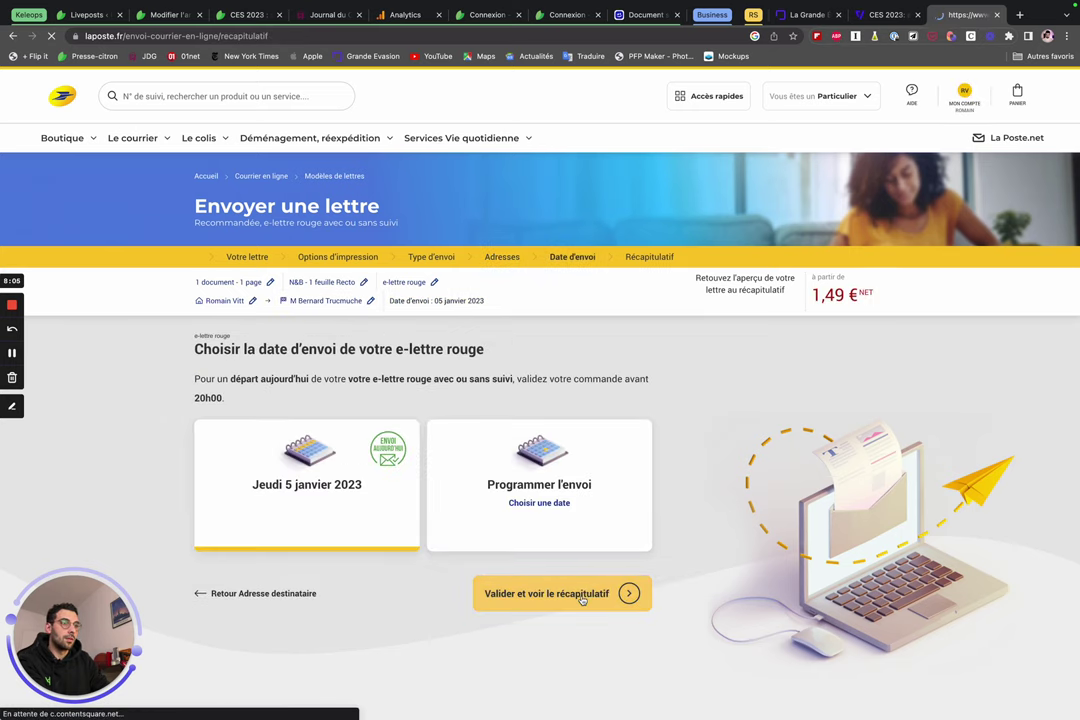
Review the summary showing e-lettre rouge sans suivi at 1,49 € net.
scroll(298, 452, "down", 2)
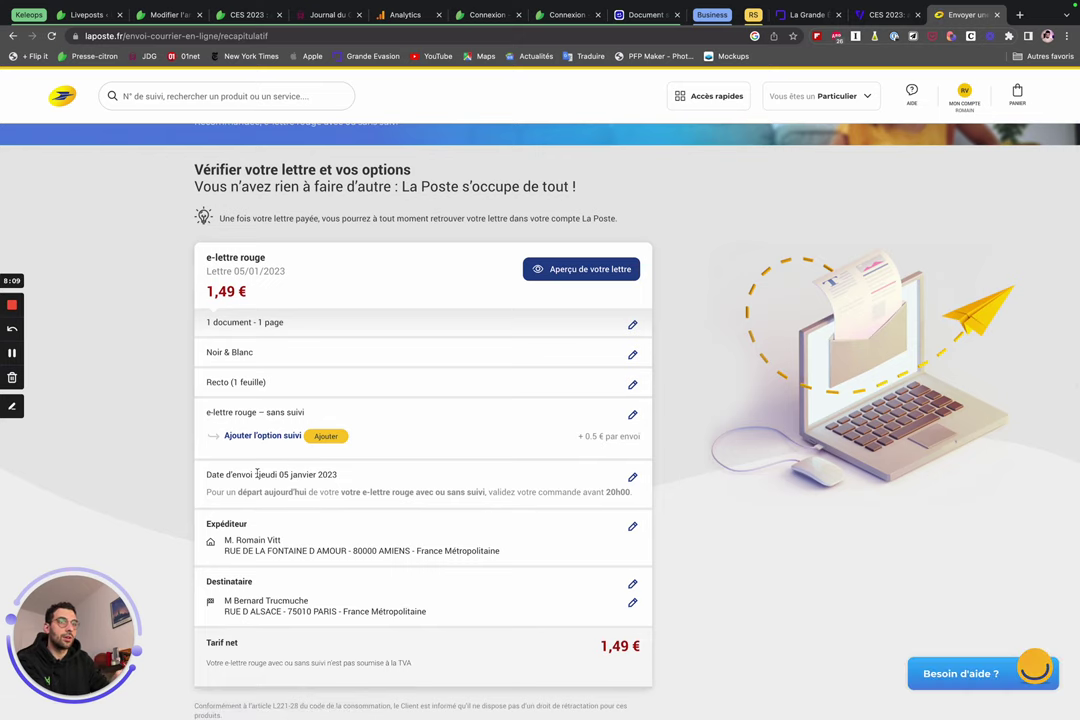
left_click_drag(258, 474, 340, 476)
scroll(300, 480, "down", 1)
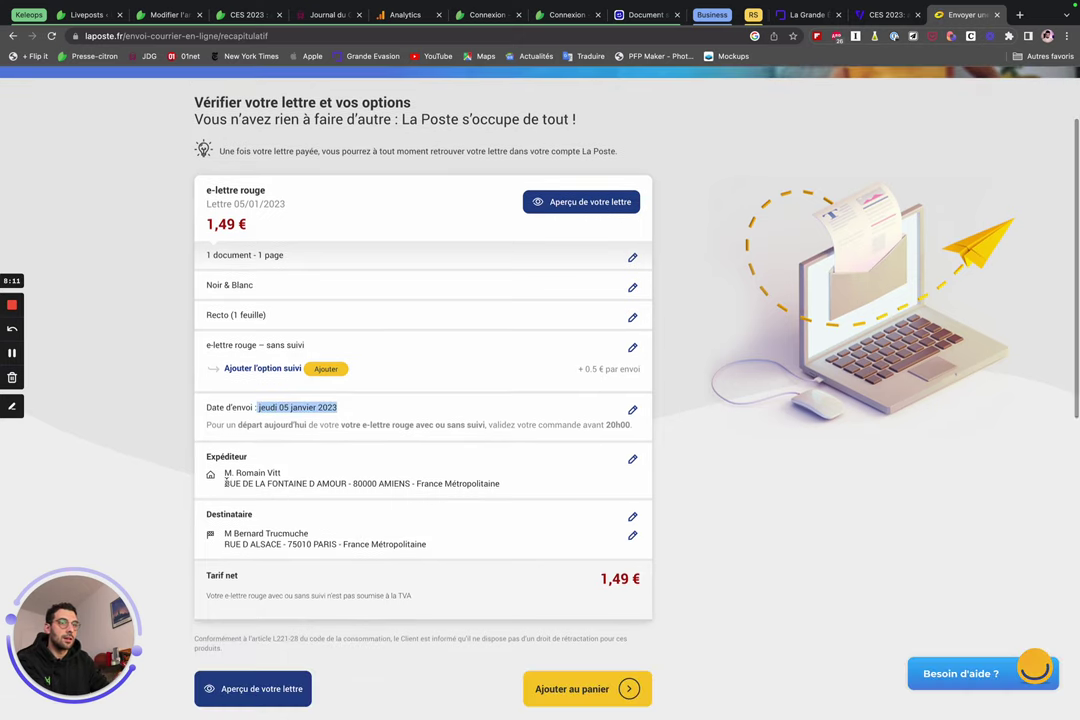
left_click_drag(257, 483, 398, 483)
scroll(396, 485, "down", 1)
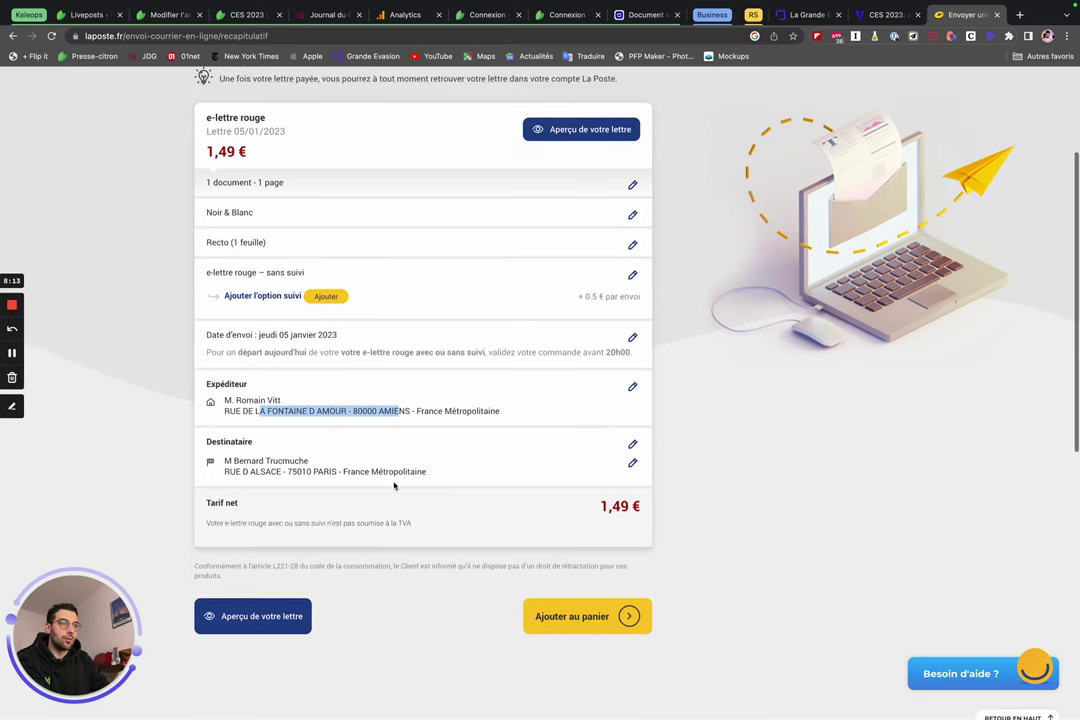